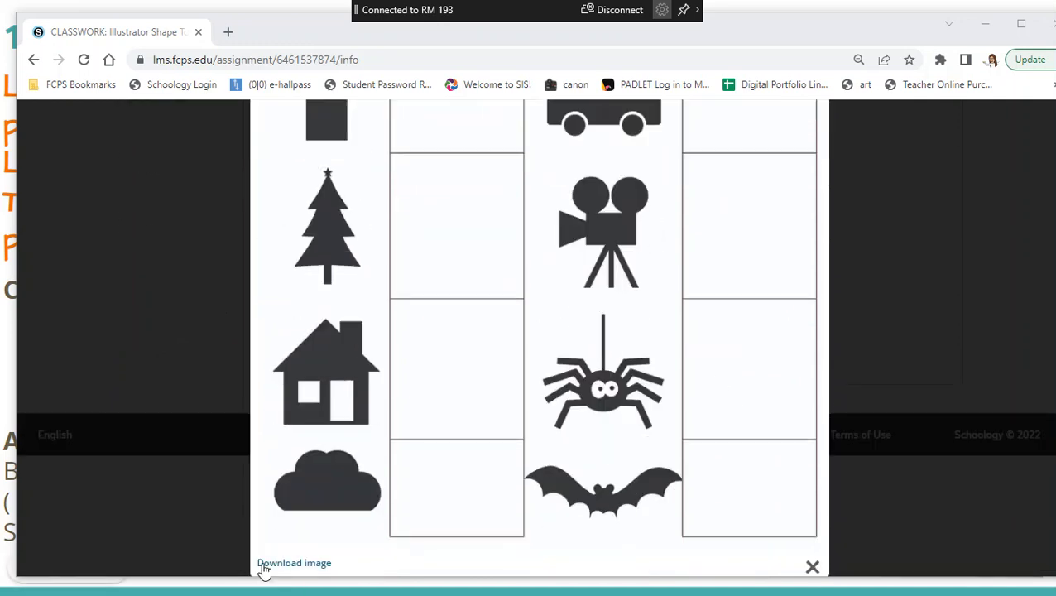
# Step: Download the shape sampler image from the class assignment and close the agenda slideshow
pyautogui.click(277, 563)
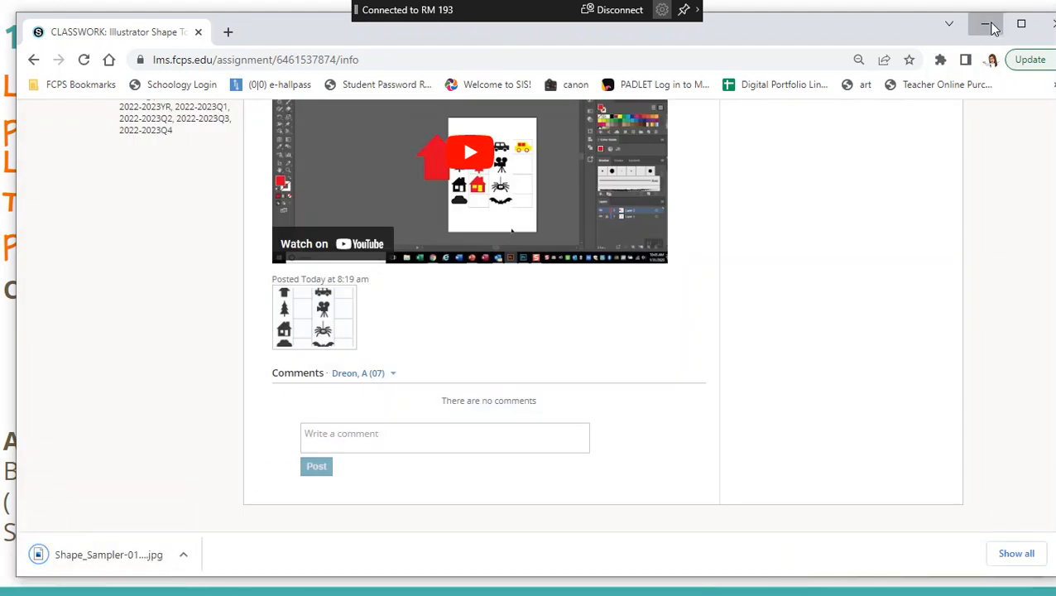
pyautogui.click(986, 24)
pyautogui.press('Escape')
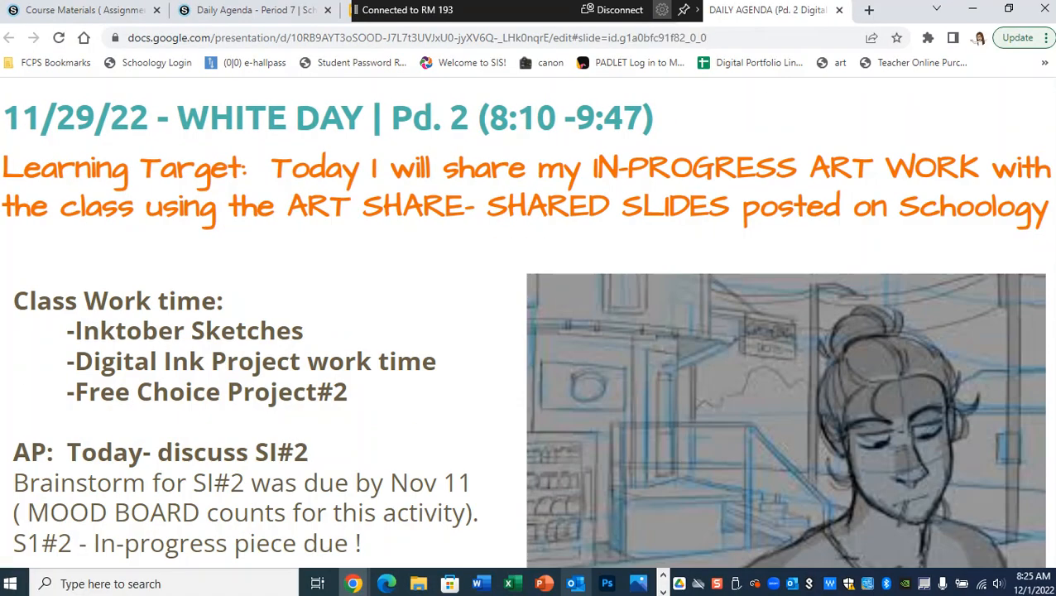
# Step: Launch Adobe Illustrator 2023 and switch to it
pyautogui.click(229, 588)
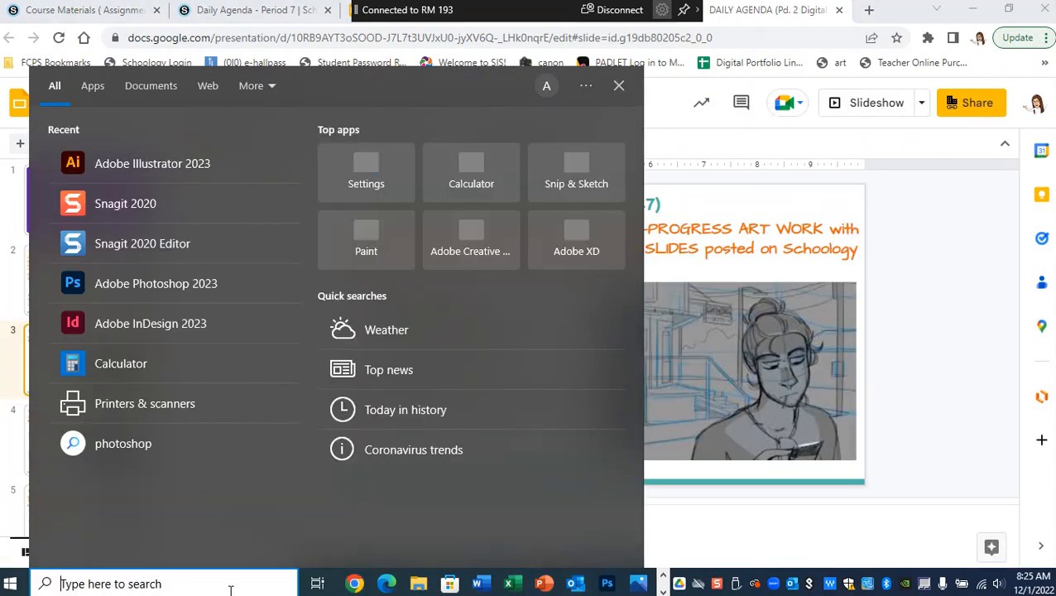
pyautogui.click(188, 158)
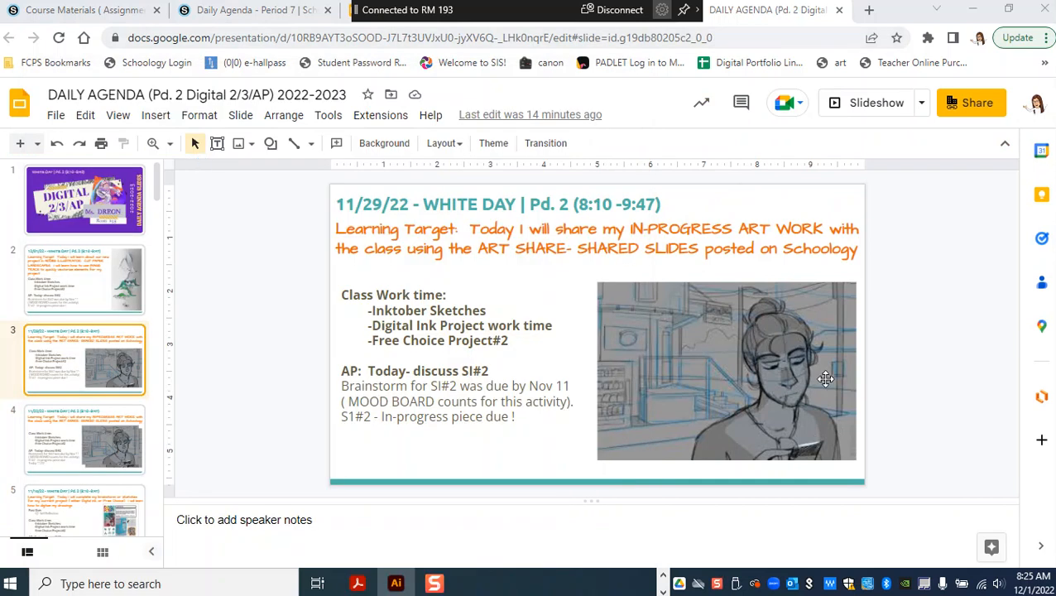
pyautogui.click(397, 584)
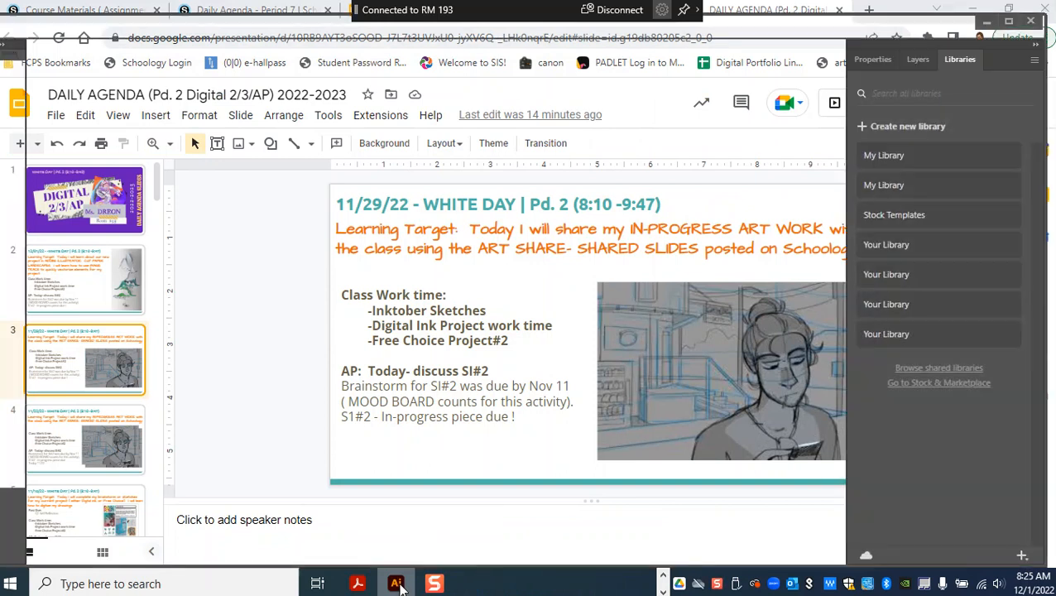
# Step: Start a new print document from the Letter preset with its units set to inches
pyautogui.click(70, 26)
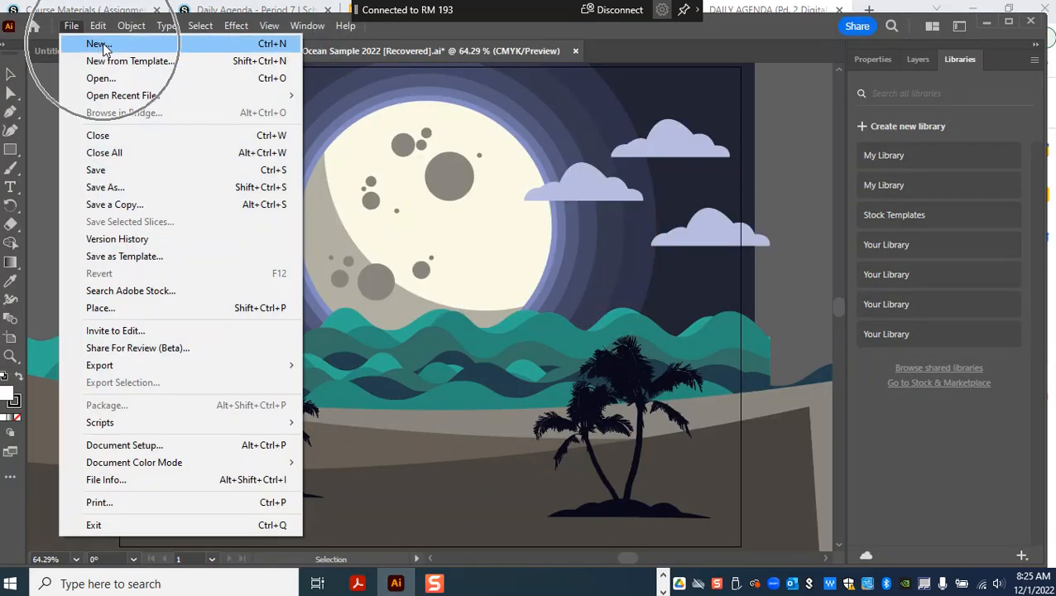
pyautogui.click(104, 45)
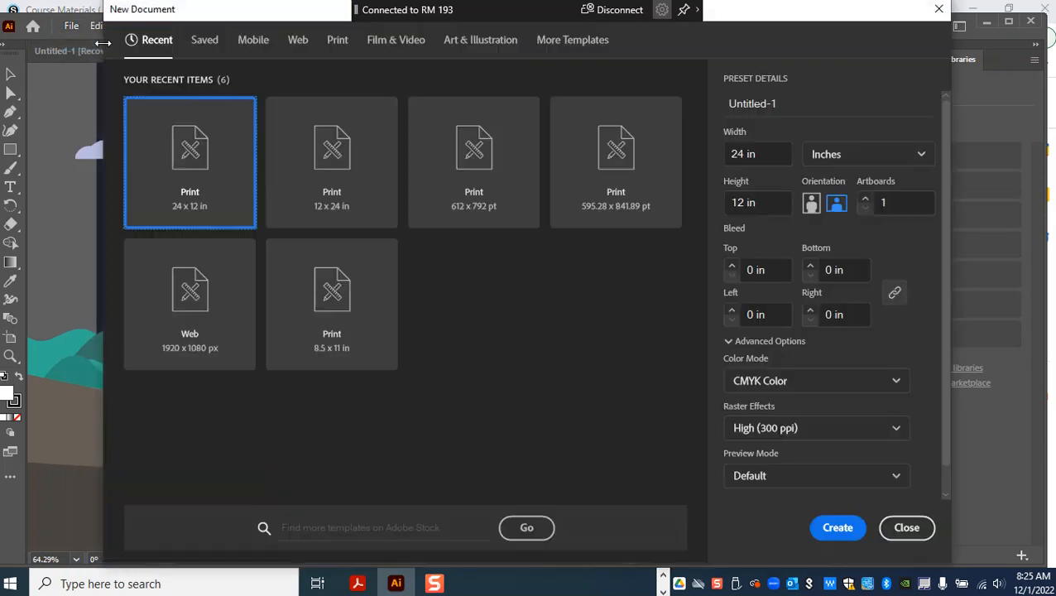
pyautogui.click(346, 40)
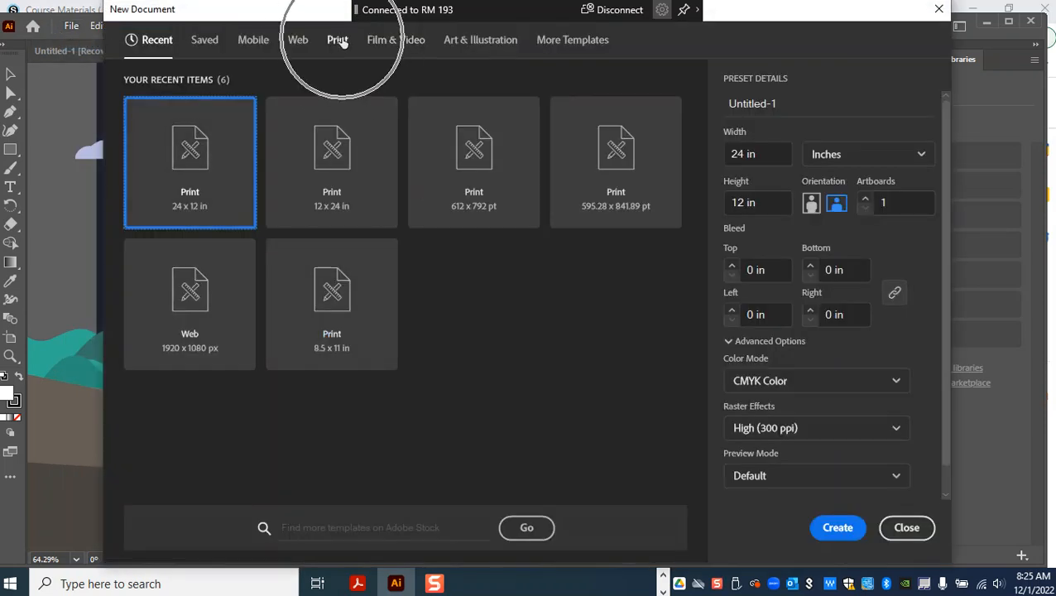
pyautogui.press('ctrl')
pyautogui.press('ctrl')
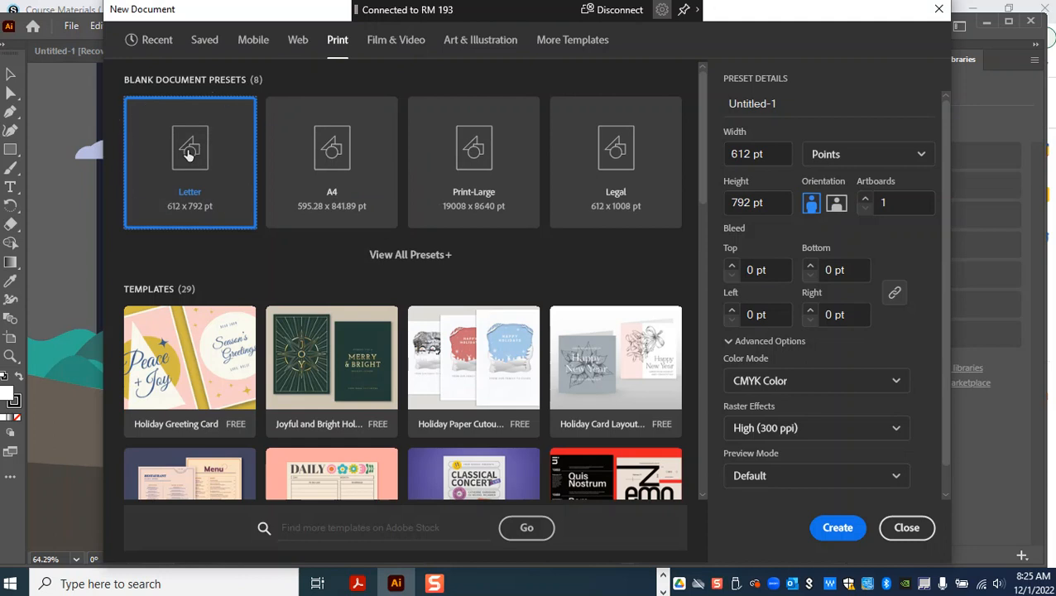
pyautogui.press('ctrl')
pyautogui.press('ctrl')
pyautogui.press('ctrl')
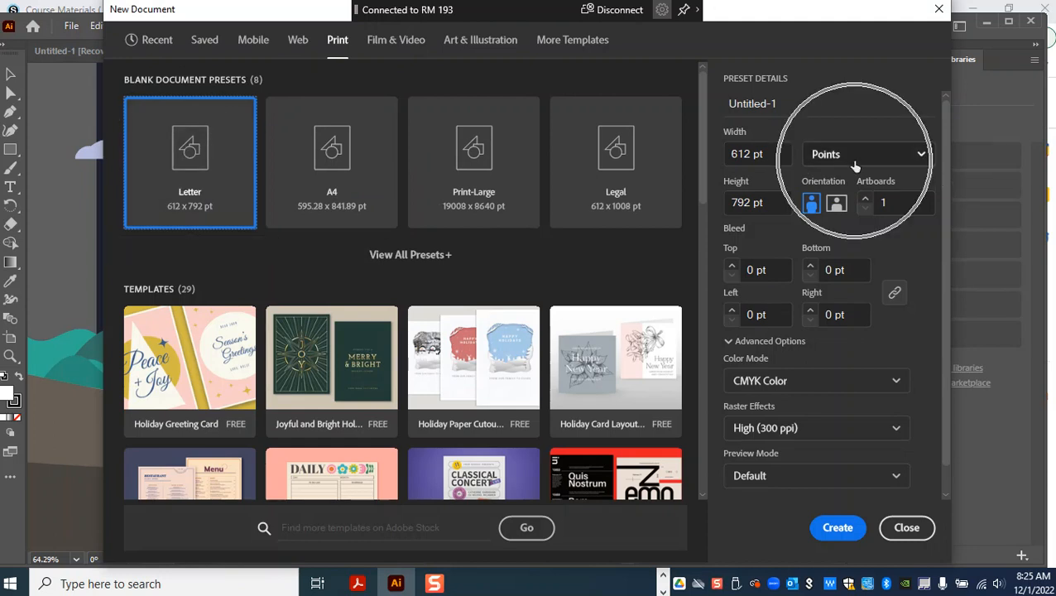
pyautogui.press('ctrl')
pyautogui.press('ctrl')
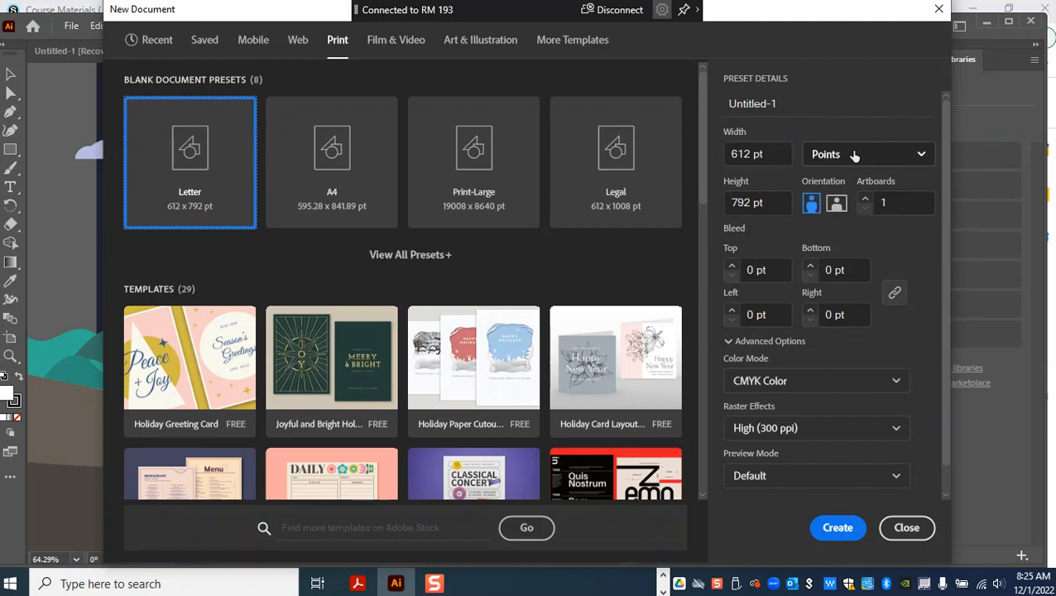
pyautogui.click(855, 156)
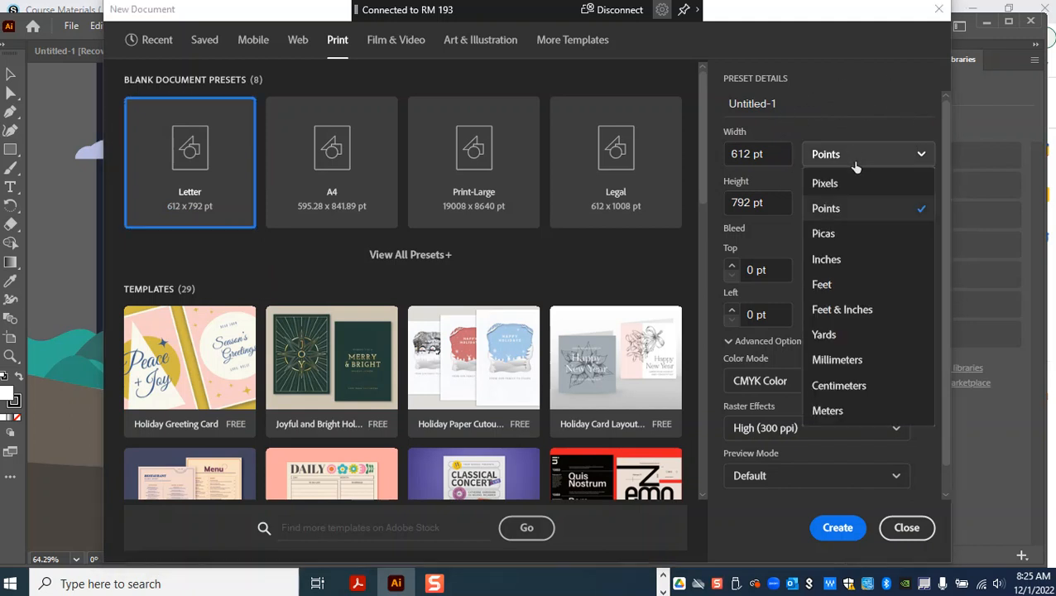
pyautogui.press('ctrl')
pyautogui.click(864, 253)
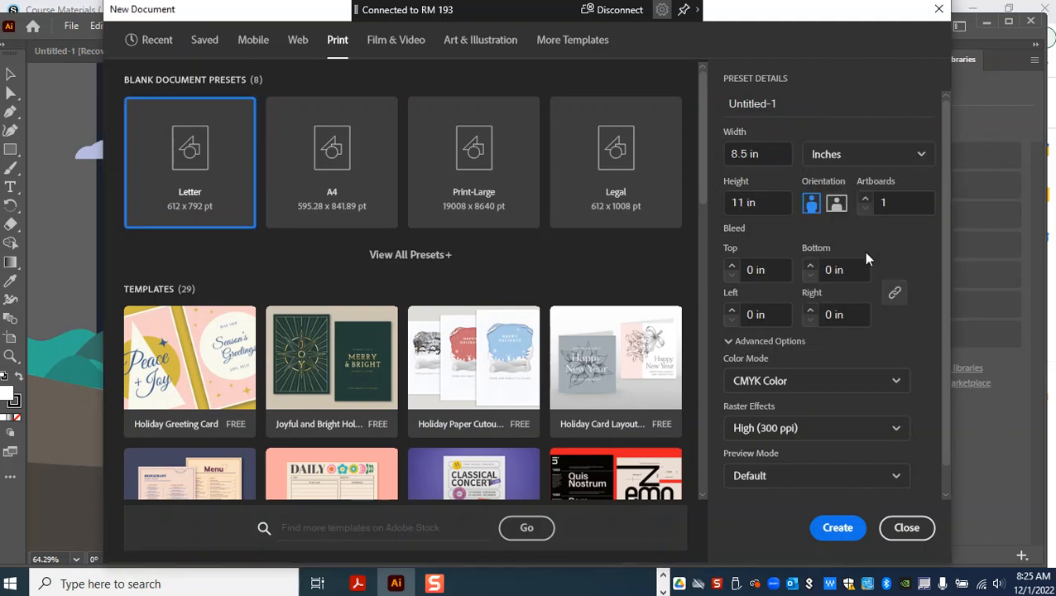
# Step: Name the new document with the teacher's surname followed by "Demo Shapes" and create it
pyautogui.click(809, 102)
pyautogui.write('Dreon Demo')
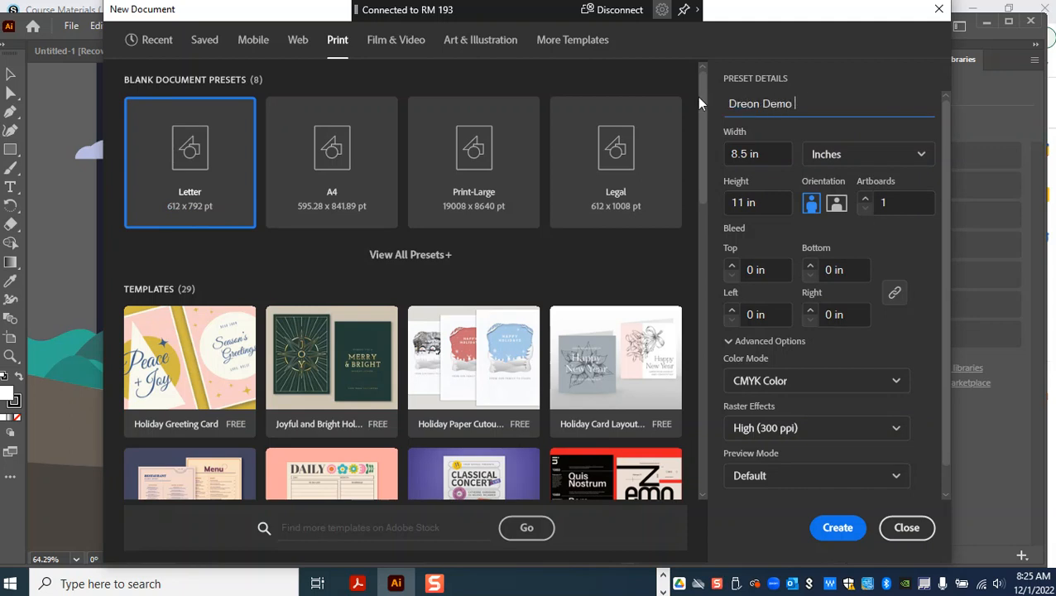
pyautogui.write(' Shapes')
pyautogui.click(838, 528)
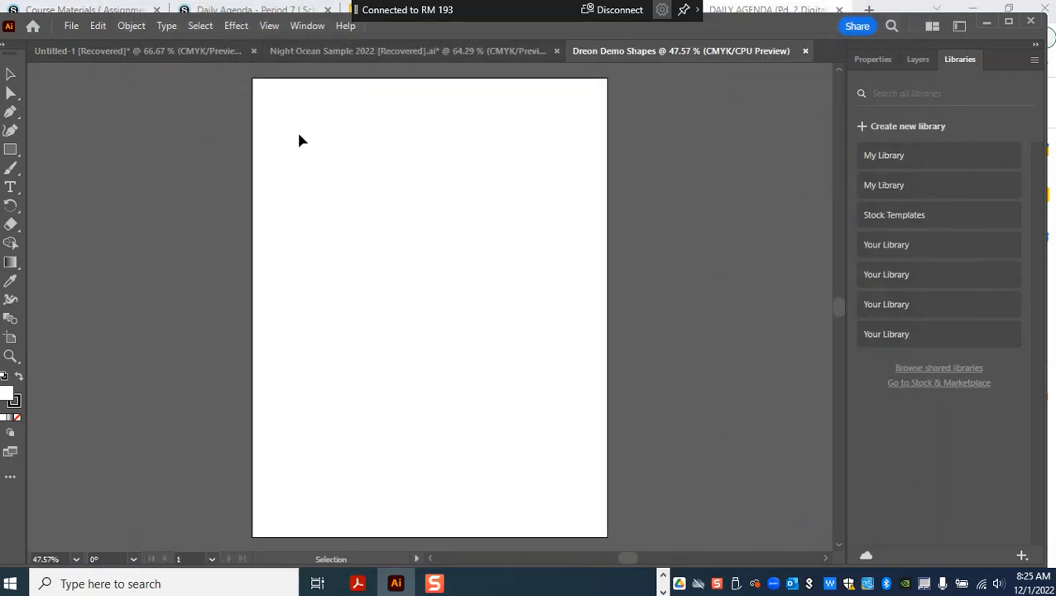
# Step: Place Shape_Sampler-01 (1).jpg from the Downloads folder as a linked image across the artboard
pyautogui.click(72, 26)
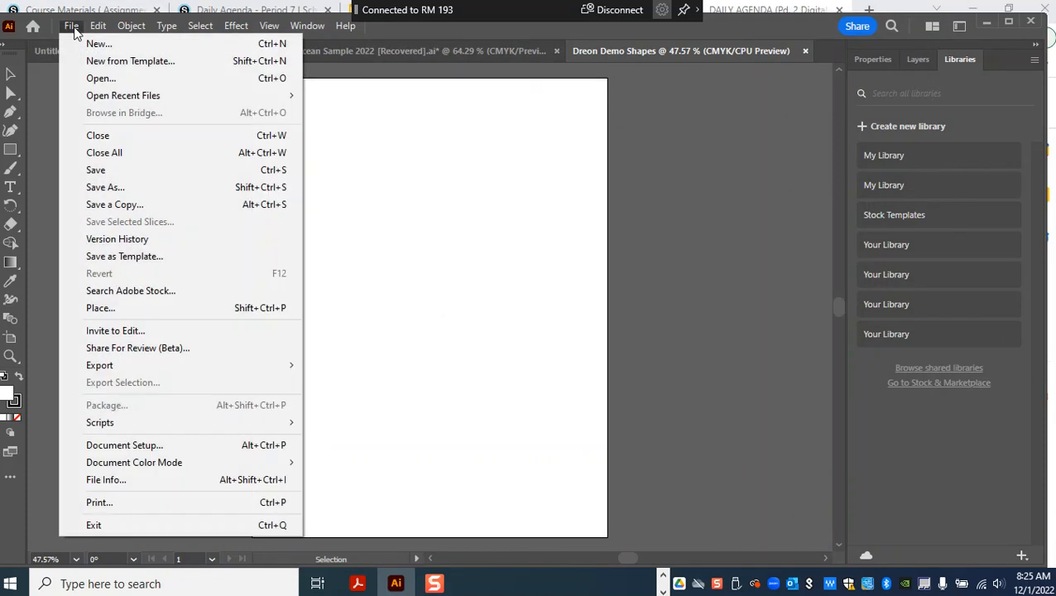
pyautogui.click(112, 319)
pyautogui.press('ctrl')
pyautogui.press('ctrl')
pyautogui.press('ctrl')
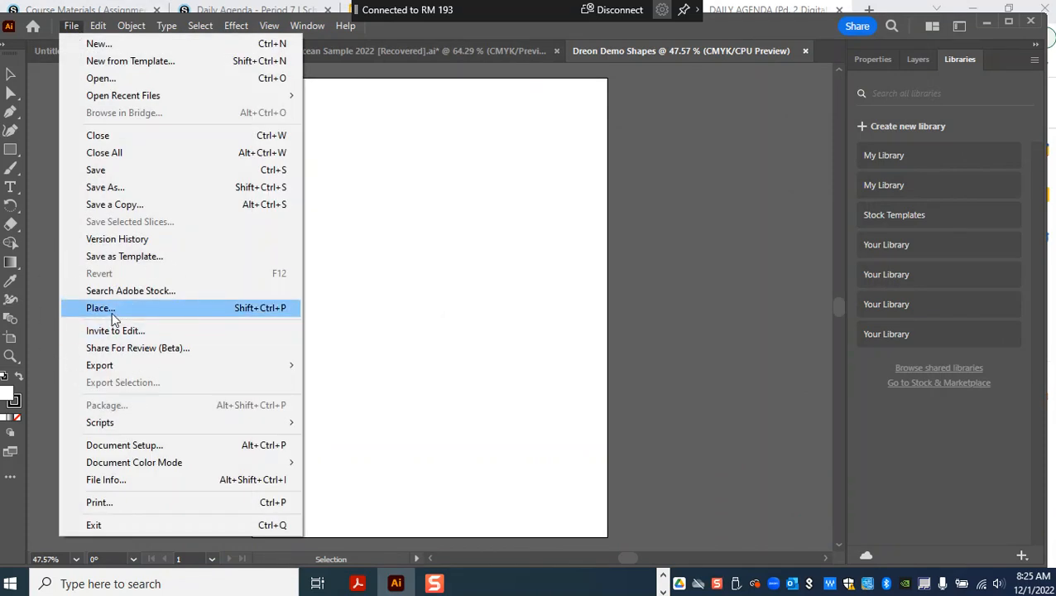
pyautogui.click(111, 314)
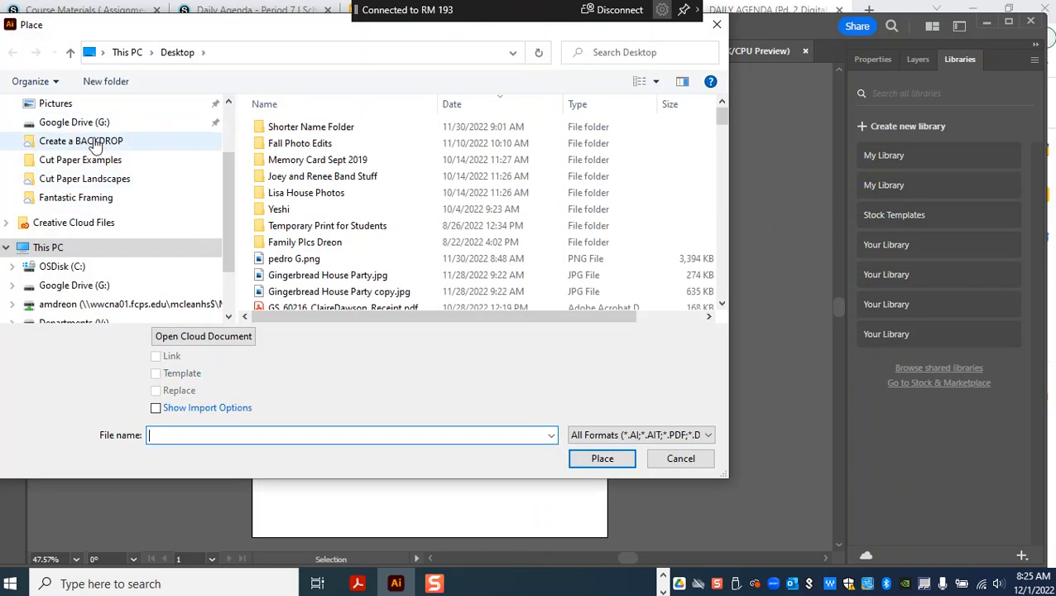
pyautogui.scroll(2, 131, 207)
pyautogui.press('ctrl')
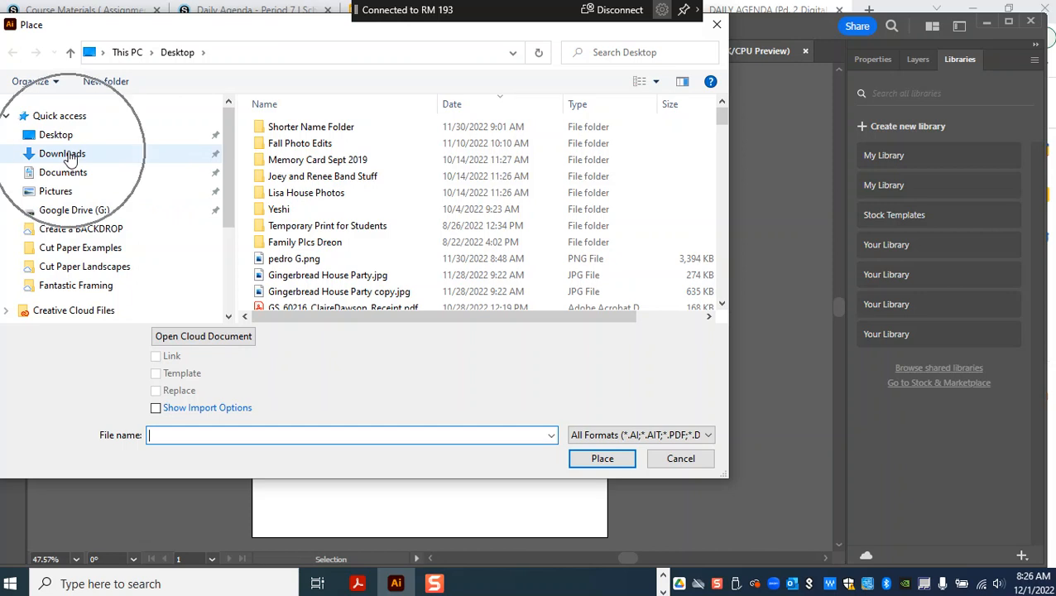
pyautogui.click(71, 157)
pyautogui.click(296, 159)
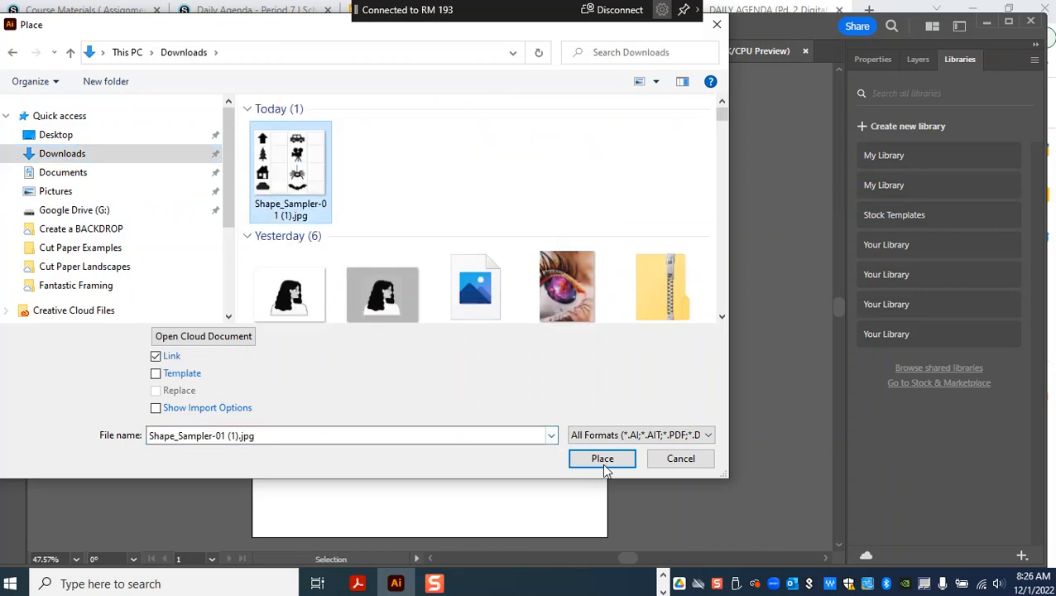
pyautogui.click(599, 460)
pyautogui.moveTo(234, 78)
pyautogui.mouseDown()
pyautogui.moveTo(622, 417)
pyautogui.moveTo(661, 468)
pyautogui.mouseUp()
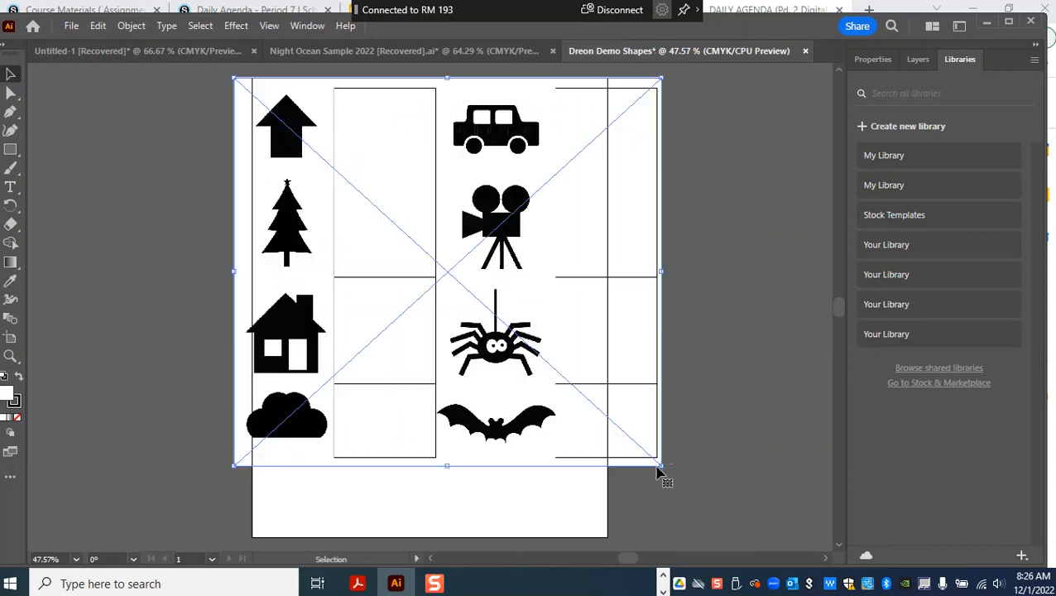
# Step: Scale the placed shape sampler down proportionally and center it so it fits within the artboard's width
pyautogui.moveTo(489, 250); pyautogui.dragTo(470, 293)
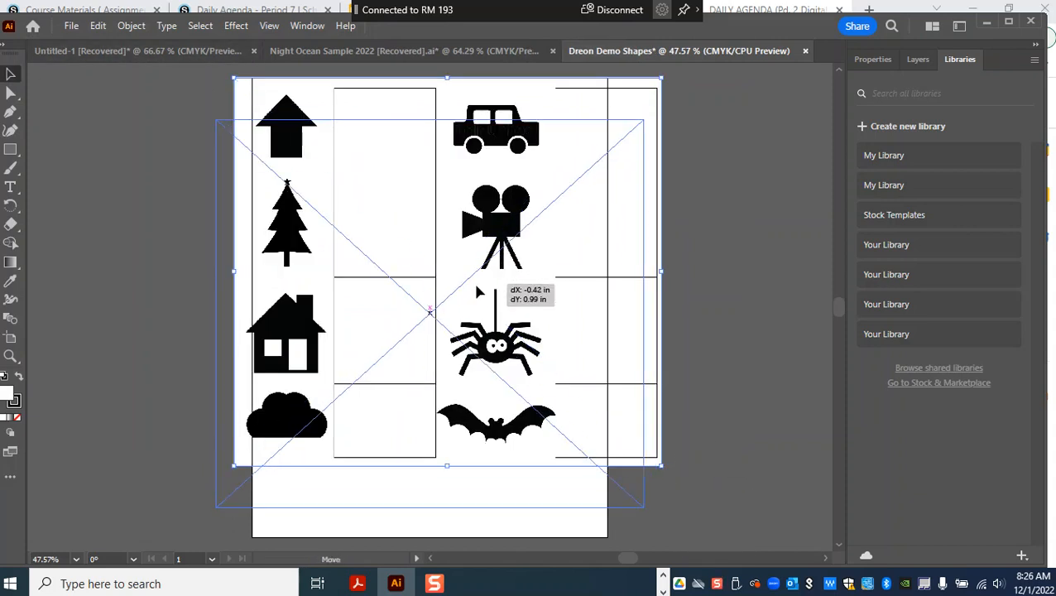
pyautogui.moveTo(645, 121); pyautogui.dragTo(604, 145)
pyautogui.moveTo(497, 252); pyautogui.dragTo(516, 252)
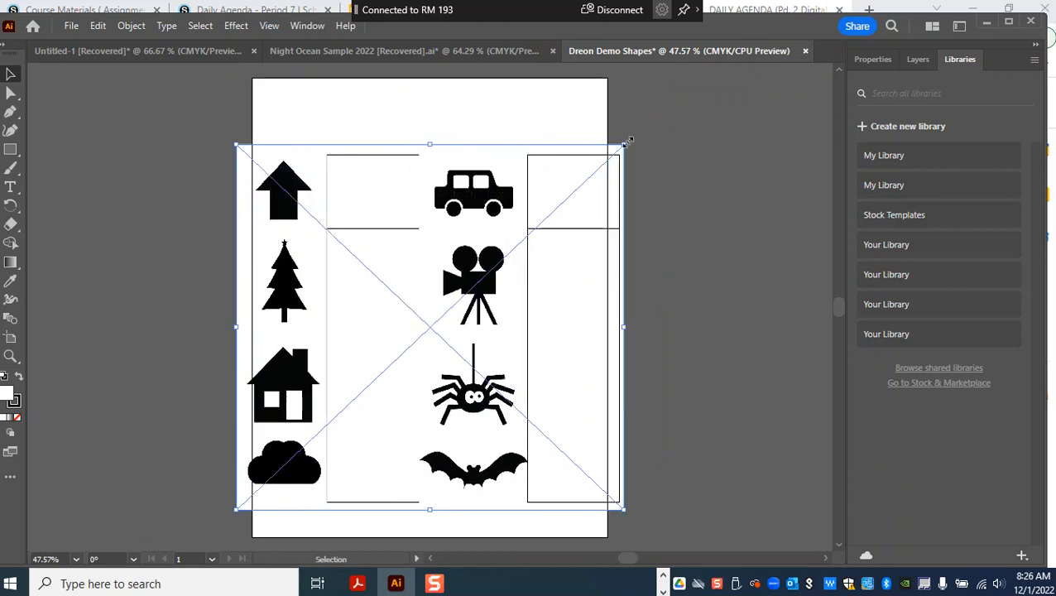
pyautogui.moveTo(627, 147); pyautogui.dragTo(551, 173)
pyautogui.hotkey('ctrl', 'z')
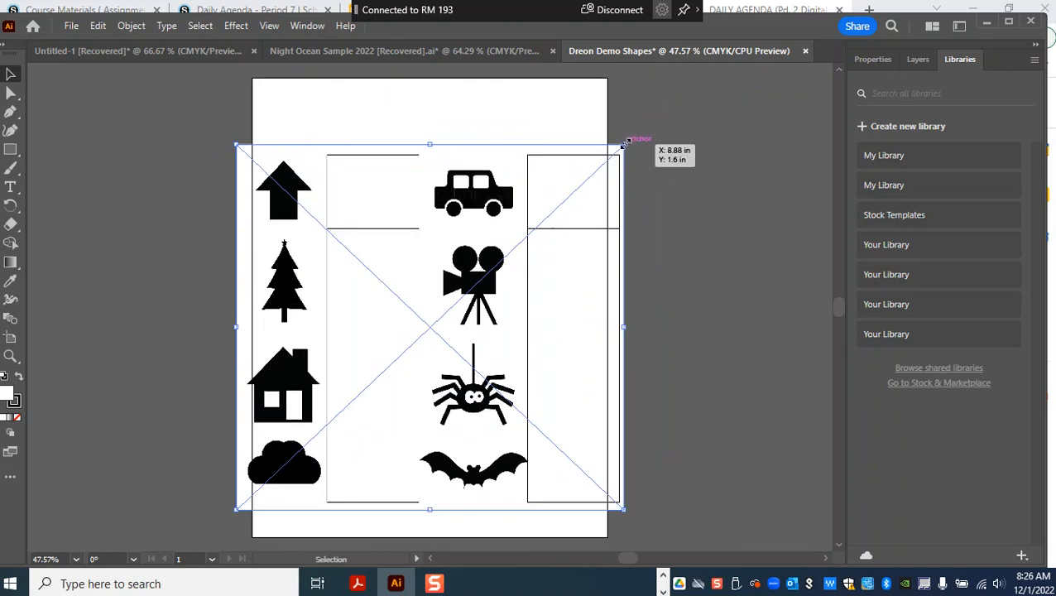
pyautogui.moveTo(627, 144); pyautogui.dragTo(559, 206)
pyautogui.moveTo(451, 293); pyautogui.dragTo(485, 253)
pyautogui.moveTo(596, 167); pyautogui.dragTo(618, 136)
pyautogui.moveTo(550, 295); pyautogui.dragTo(548, 303)
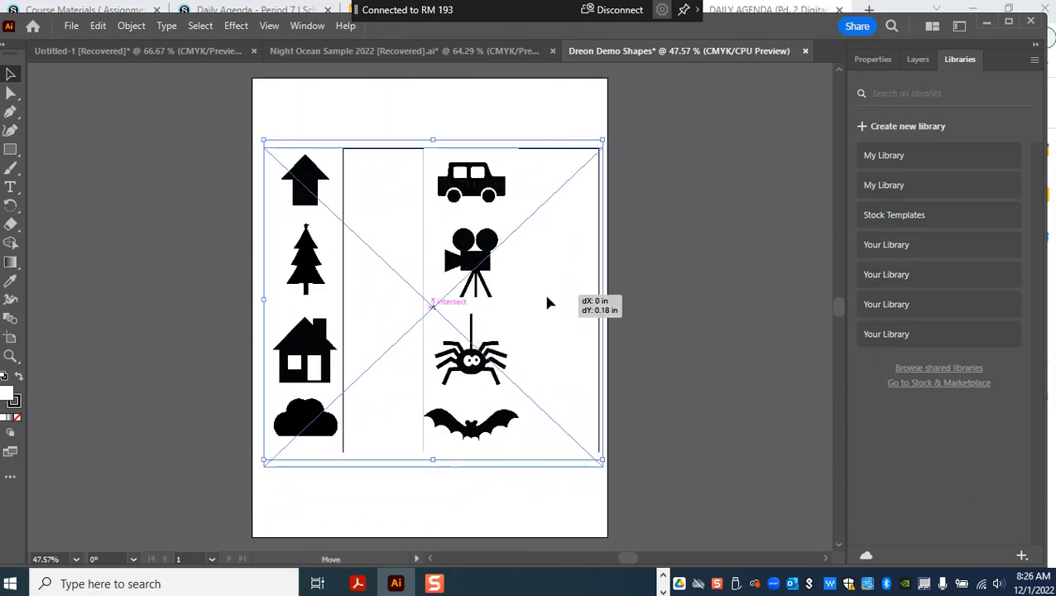
# Step: Display the document's layers, expand Layer 1 and target the linked image inside it
pyautogui.click(918, 60)
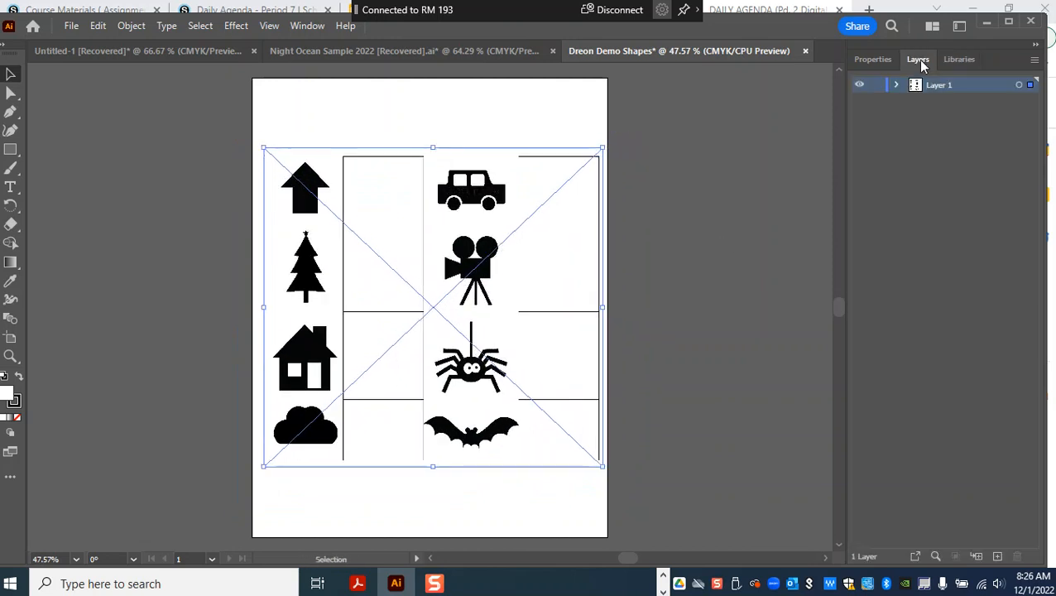
pyautogui.press('ctrl')
pyautogui.press('ctrl')
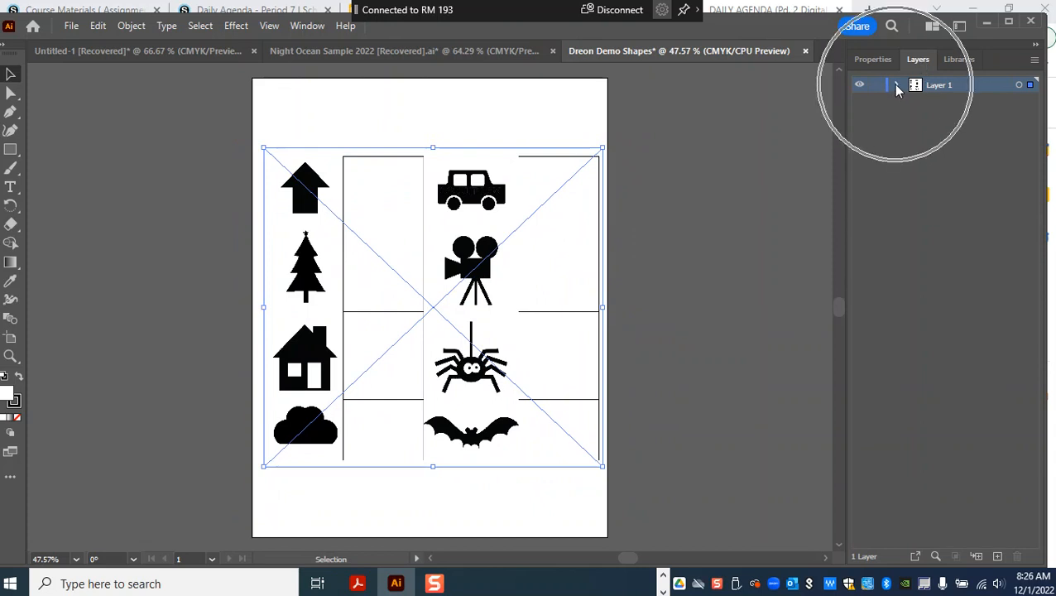
pyautogui.click(684, 10)
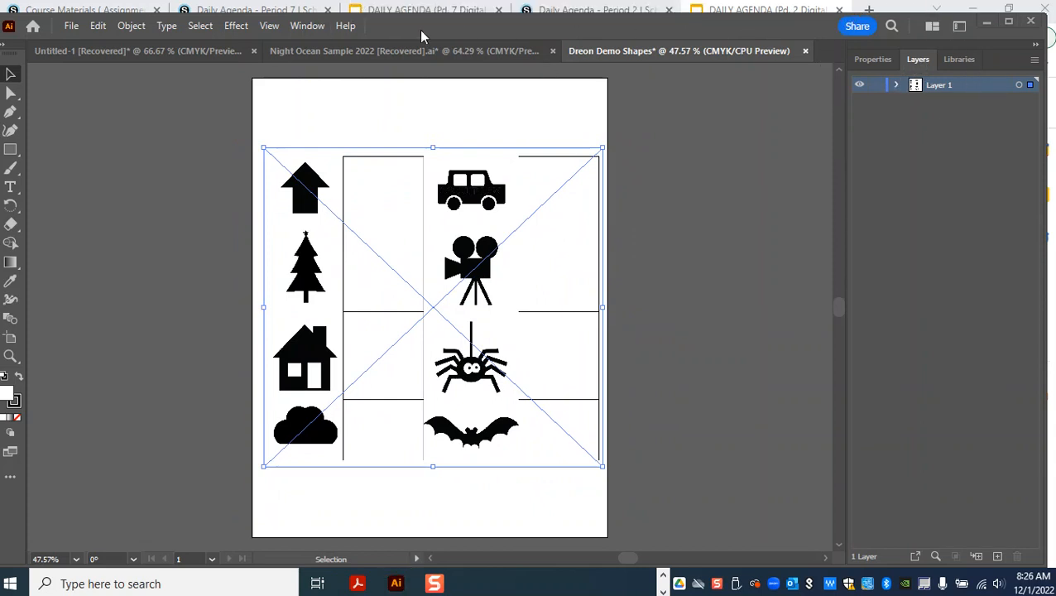
pyautogui.click(308, 27)
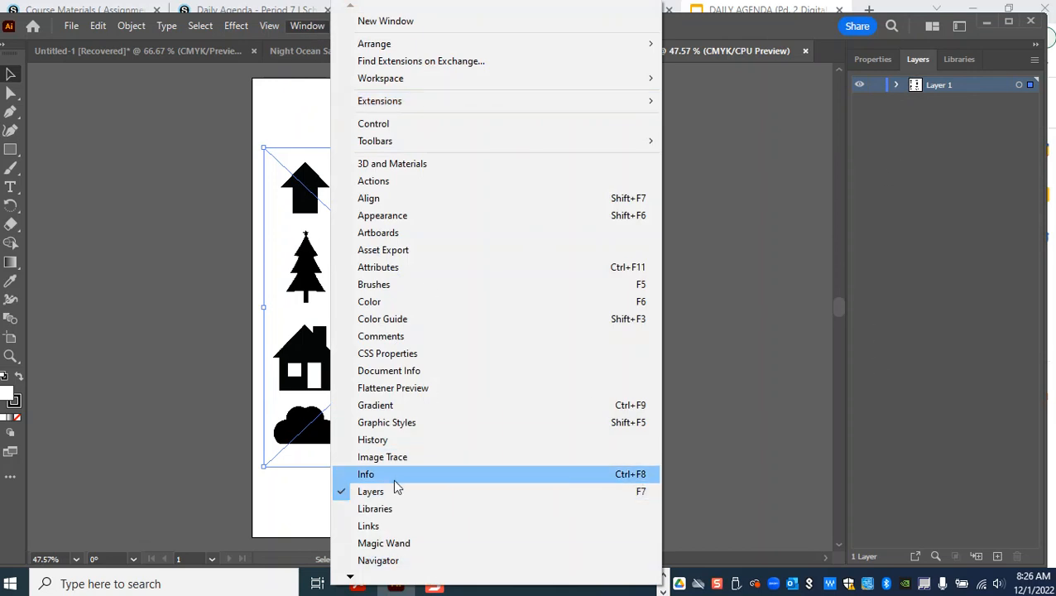
pyautogui.click(898, 245)
pyautogui.click(897, 85)
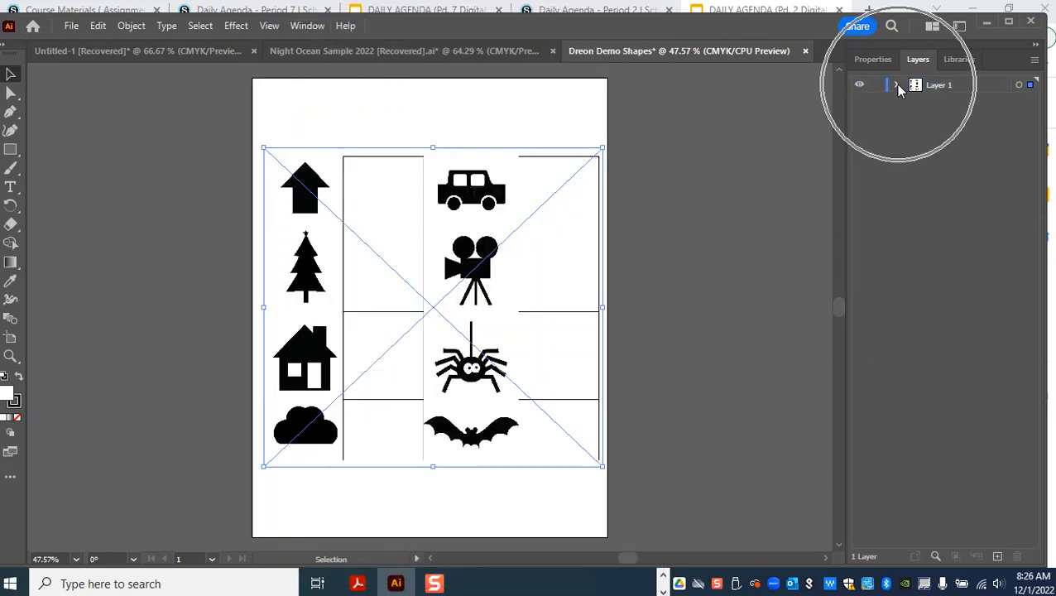
pyautogui.click(1016, 102)
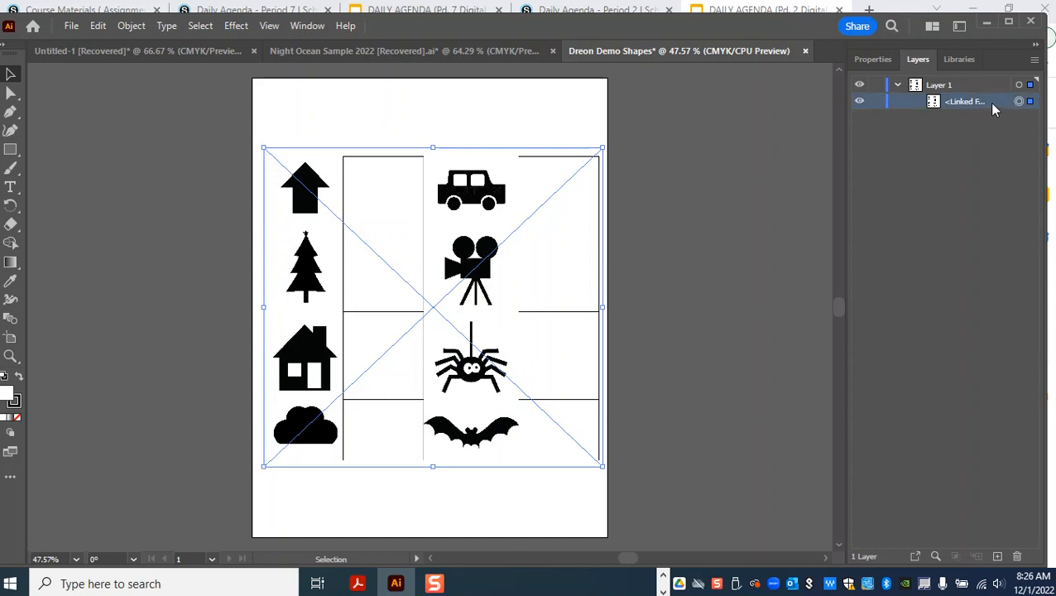
pyautogui.doubleClick(991, 102)
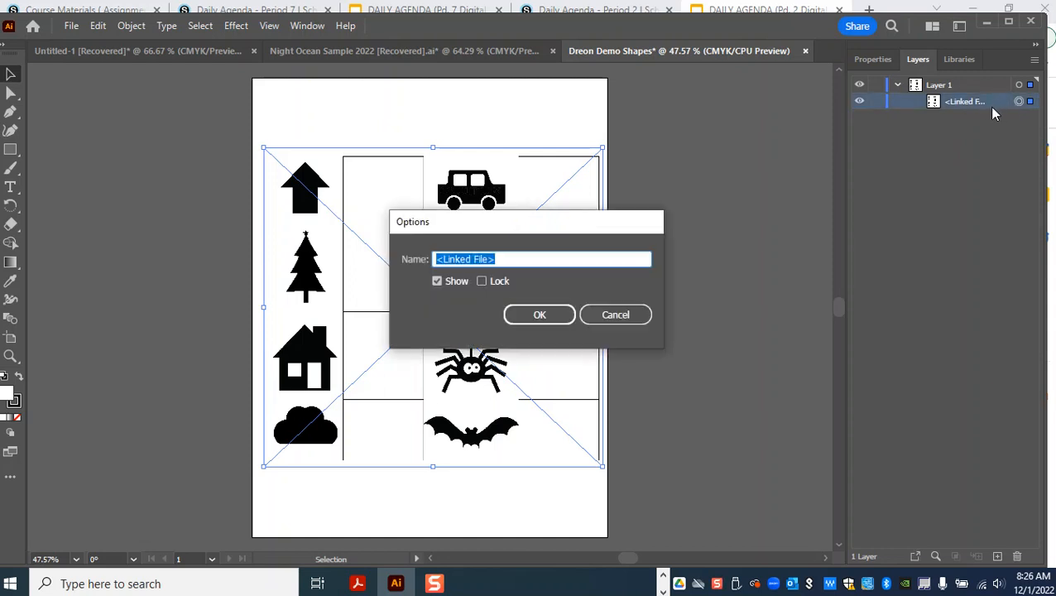
pyautogui.click(616, 321)
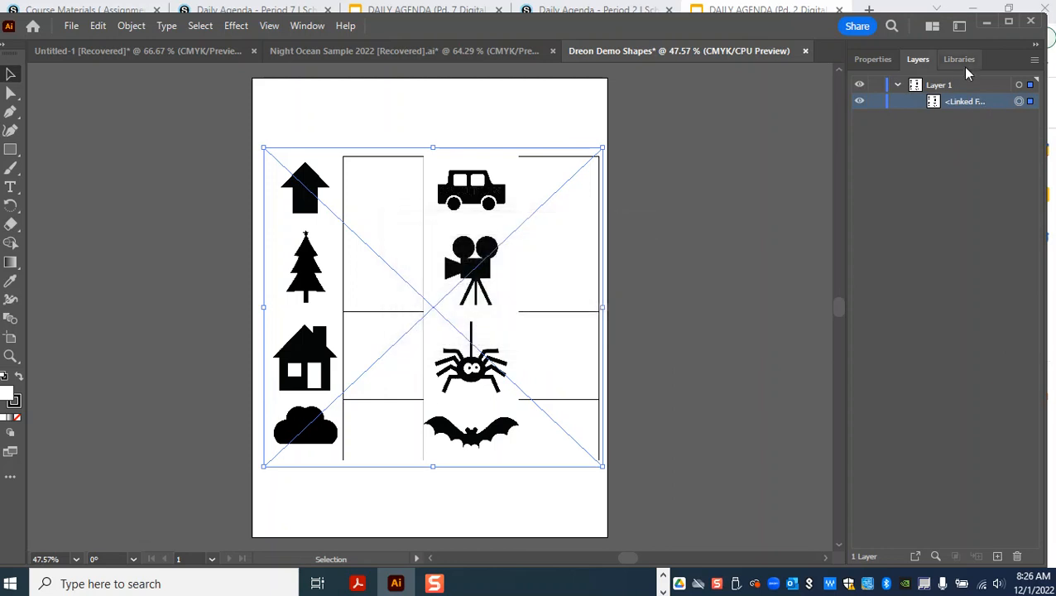
pyautogui.doubleClick(998, 101)
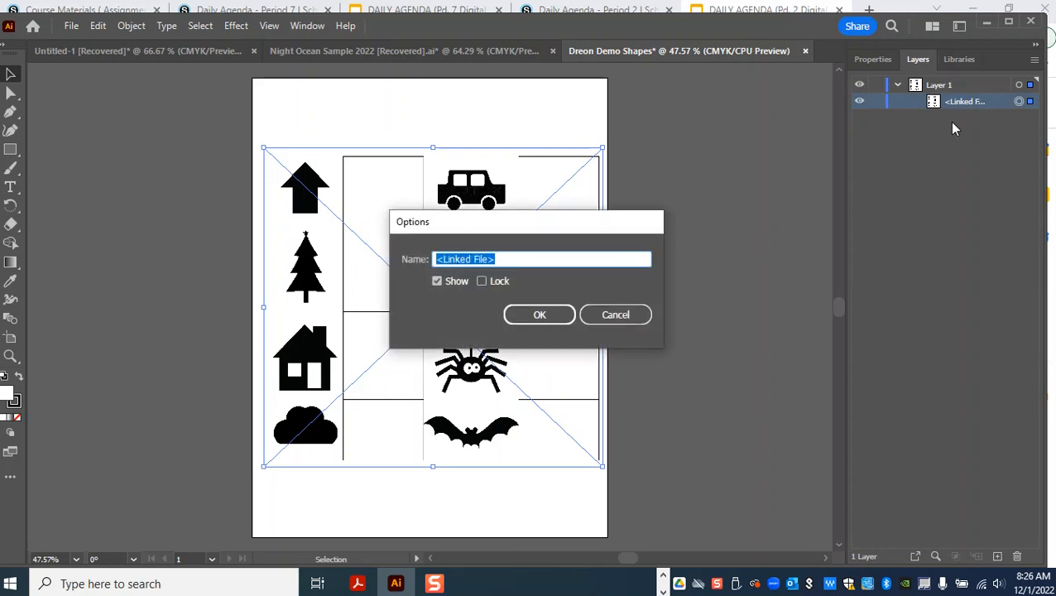
pyautogui.click(638, 322)
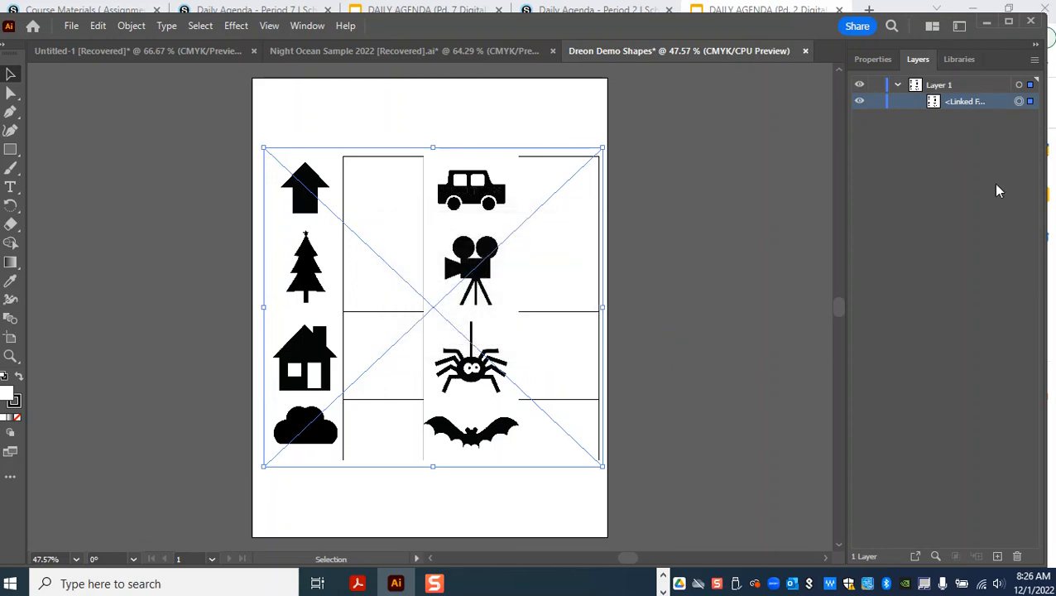
# Step: Lock the linked sampler image inside Layer 1, collapse that layer and add a new layer above it
pyautogui.click(877, 101)
pyautogui.hotkey('ctrl', '=')
pyautogui.hotkey('ctrl', '=')
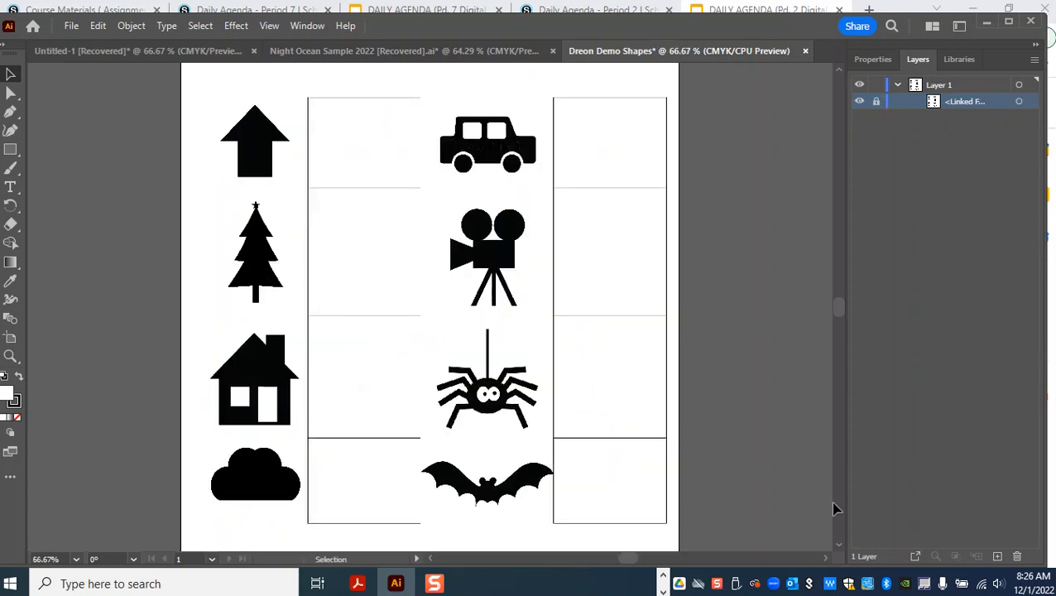
pyautogui.click(898, 85)
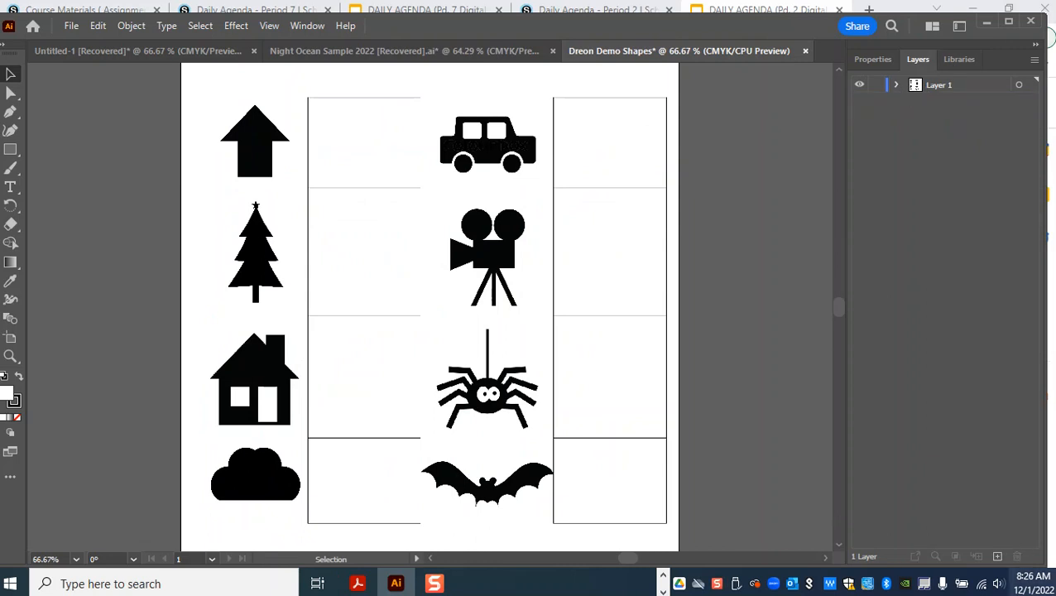
pyautogui.click(997, 557)
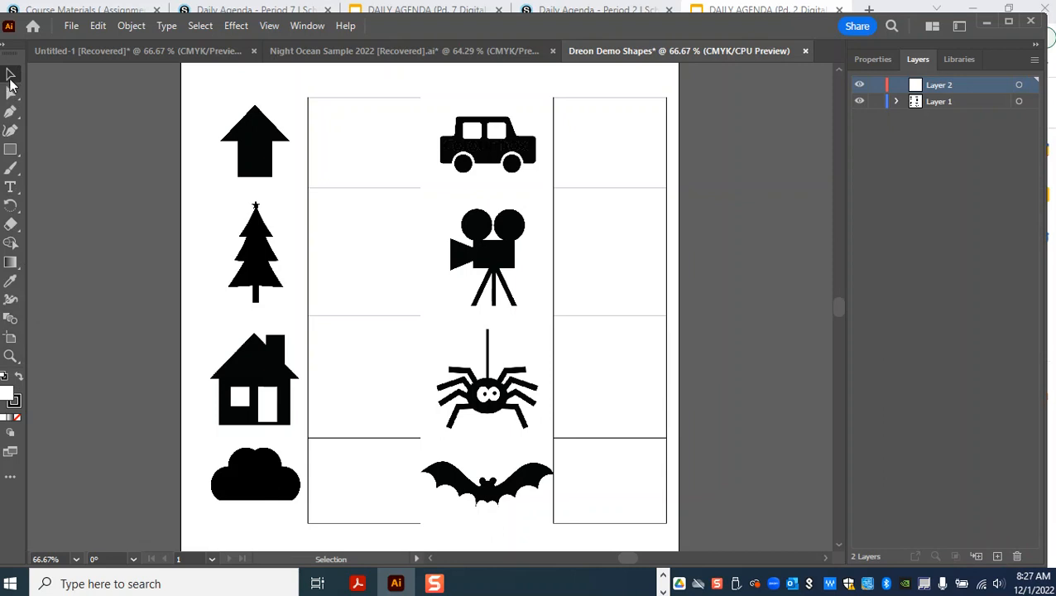
# Step: Draw two large practice circles and one smaller one with the Ellipse tool in the blank column beside the arrow and tree
pyautogui.click(15, 151)
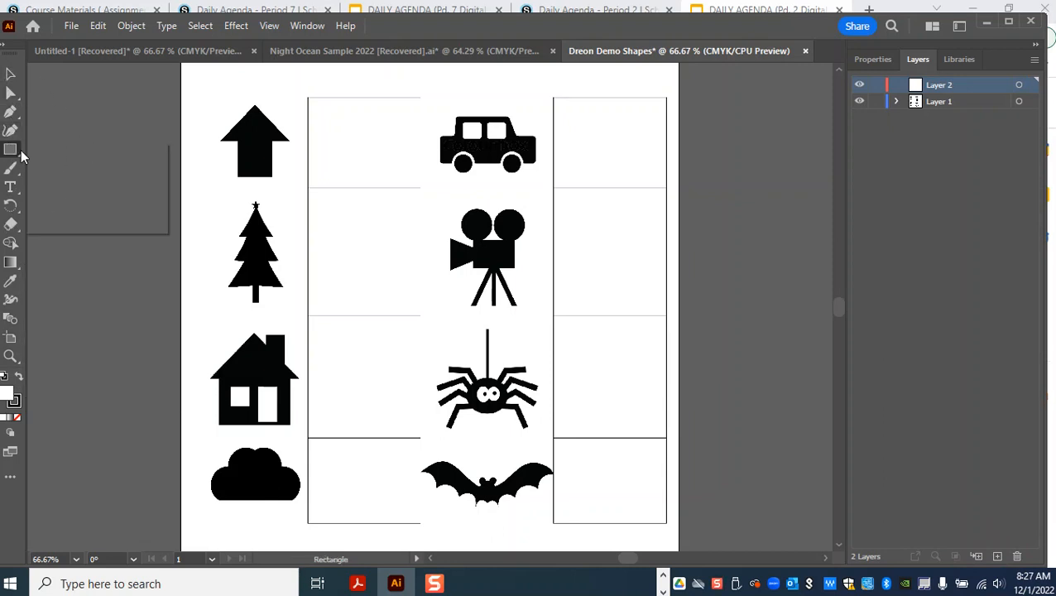
pyautogui.rightClick(20, 154)
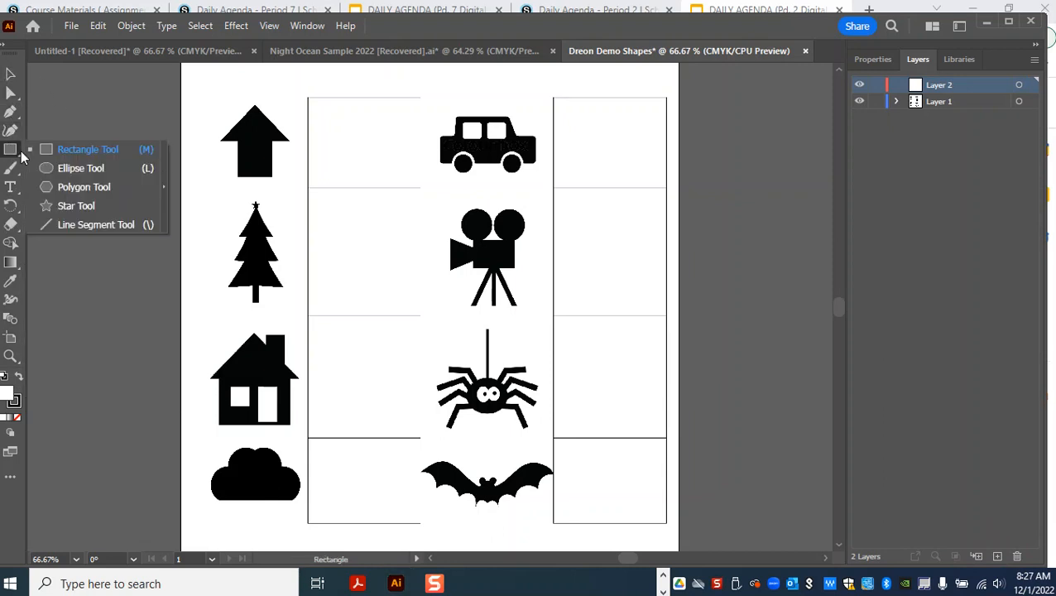
pyautogui.click(79, 169)
pyautogui.moveTo(330, 116); pyautogui.dragTo(434, 214)
pyautogui.moveTo(347, 244); pyautogui.dragTo(449, 341)
pyautogui.moveTo(300, 213); pyautogui.dragTo(346, 257)
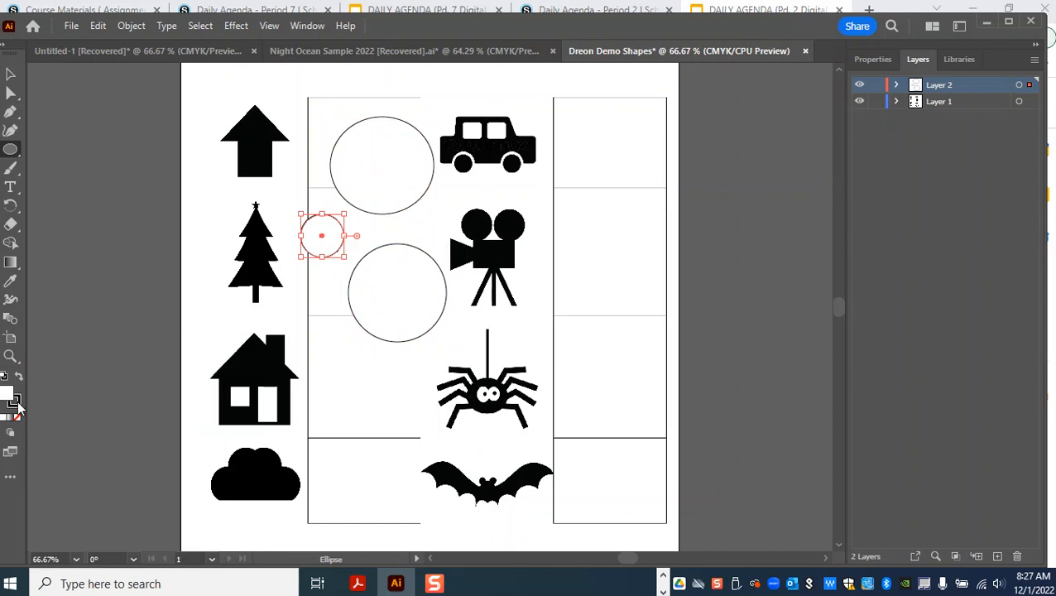
# Step: Delete the three practice circles from the new layer
pyautogui.click(11, 74)
pyautogui.click(396, 179)
pyautogui.press('Delete')
pyautogui.click(384, 267)
pyautogui.press('Delete')
pyautogui.click(331, 250)
pyautogui.press('Delete')
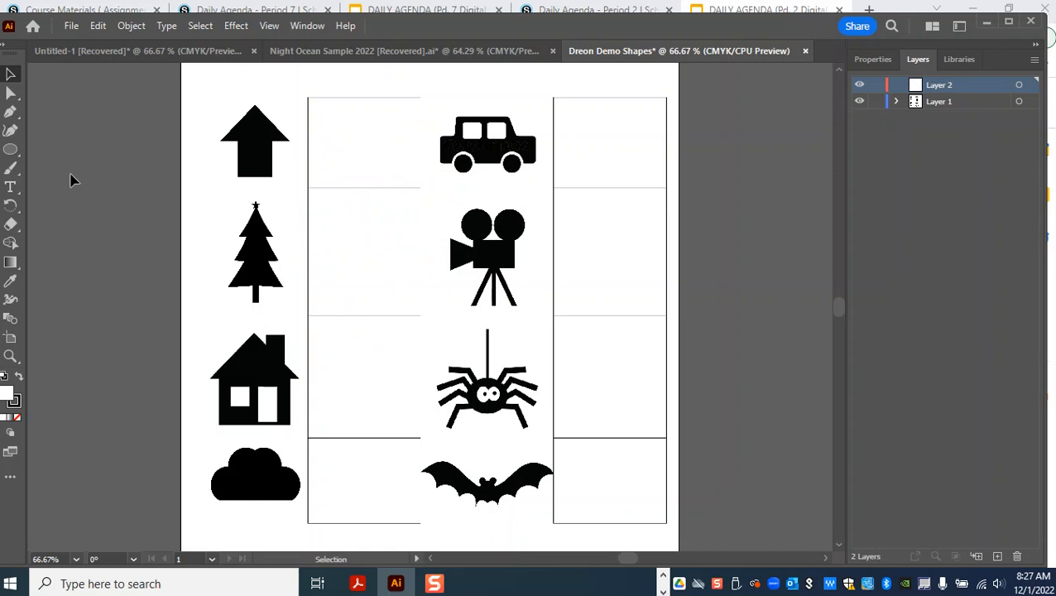
# Step: Draw a circle in the blank cell beside the arrow and a tall, narrow rectangle below it
pyautogui.click(11, 151)
pyautogui.moveTo(330, 122); pyautogui.dragTo(399, 167)
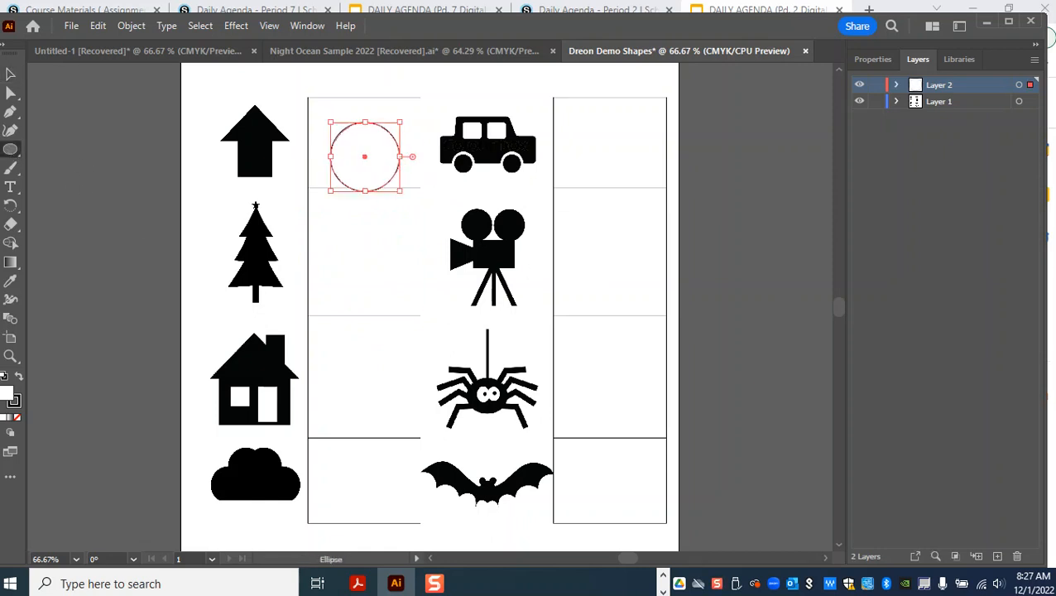
pyautogui.moveTo(13, 152); pyautogui.dragTo(83, 148)
pyautogui.moveTo(358, 226); pyautogui.dragTo(391, 339)
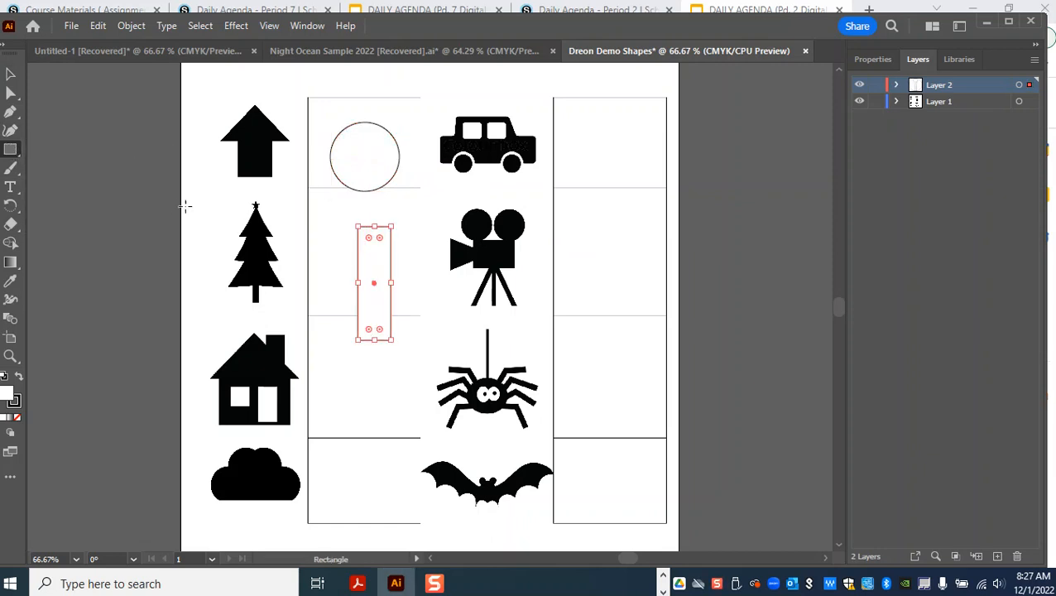
# Step: Draw a square below the tall rectangle and round all four of its corners together using the live corner controls
pyautogui.moveTo(358, 380); pyautogui.dragTo(419, 437)
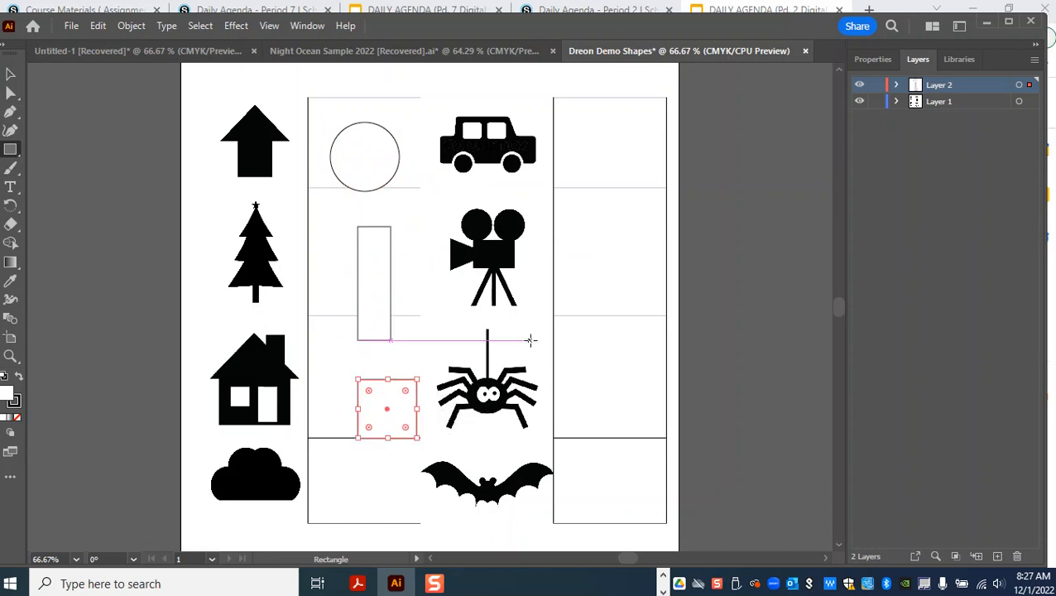
pyautogui.press('ctrl')
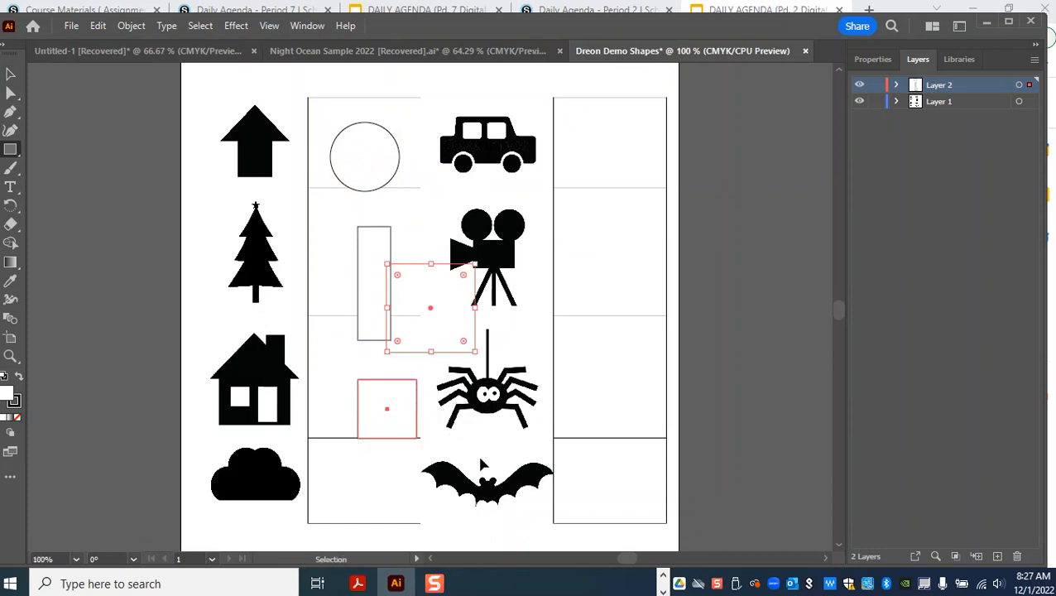
pyautogui.hotkey('ctrl', '=')
pyautogui.hotkey('ctrl', '=')
pyautogui.hotkey('ctrl', '=')
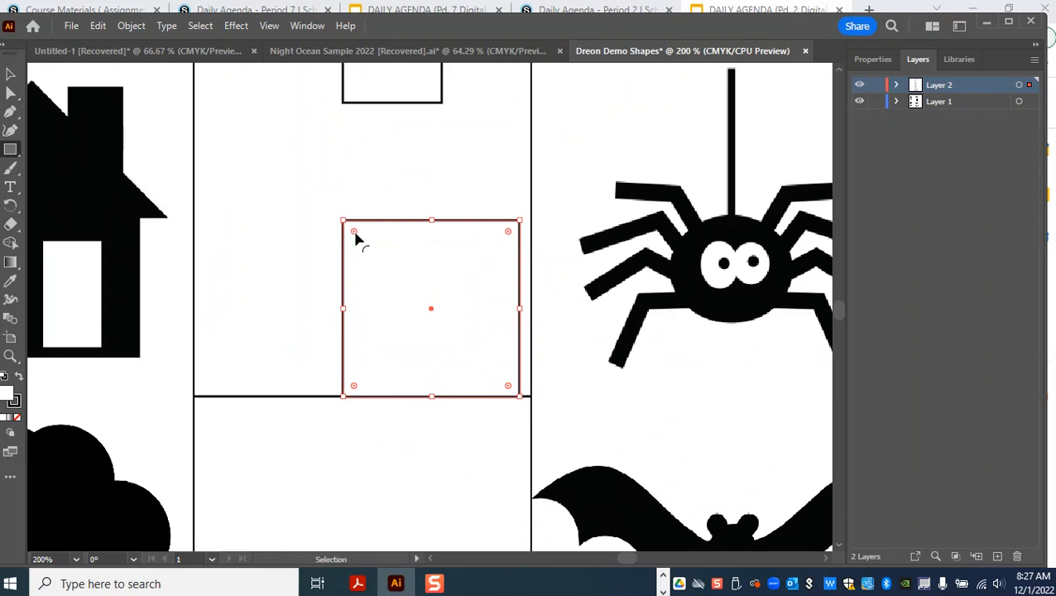
pyautogui.hotkey('ctrl', '=')
pyautogui.hotkey('ctrl', '=')
pyautogui.hotkey('ctrl', '=')
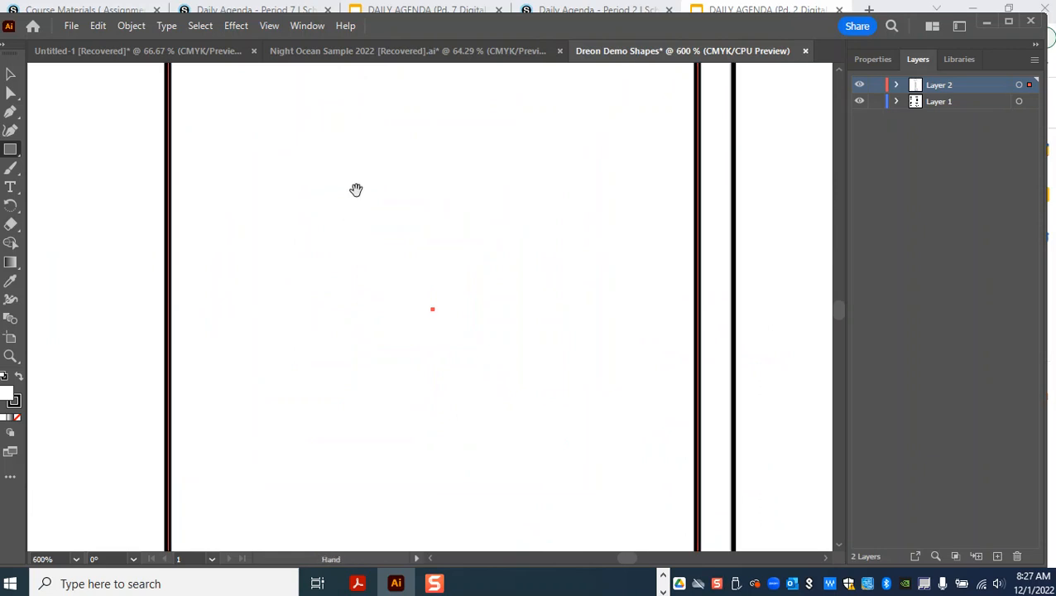
pyautogui.moveTo(353, 187); pyautogui.dragTo(384, 410)
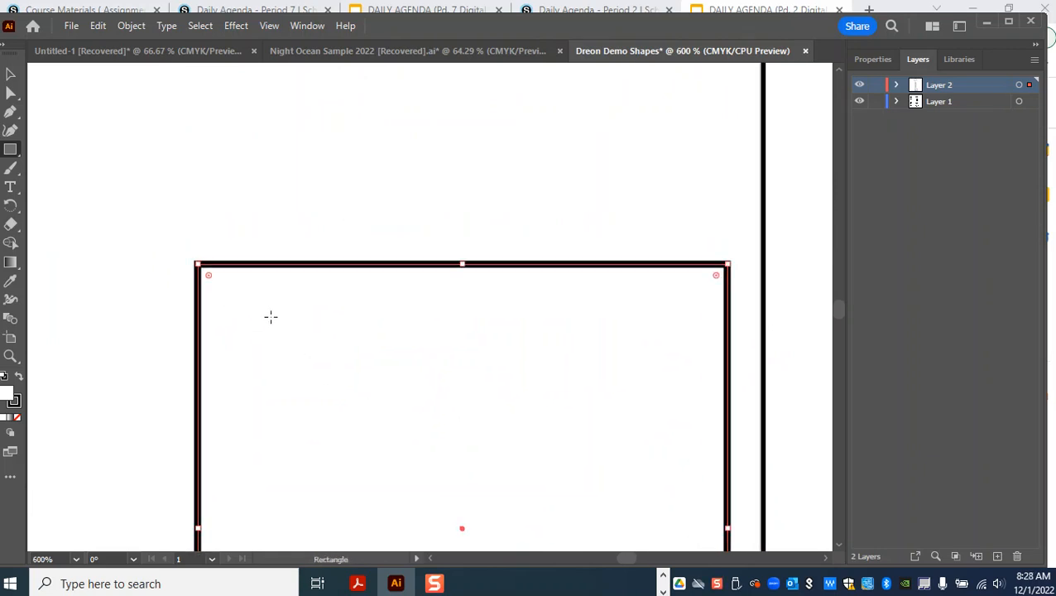
pyautogui.hotkey('ctrl', '-')
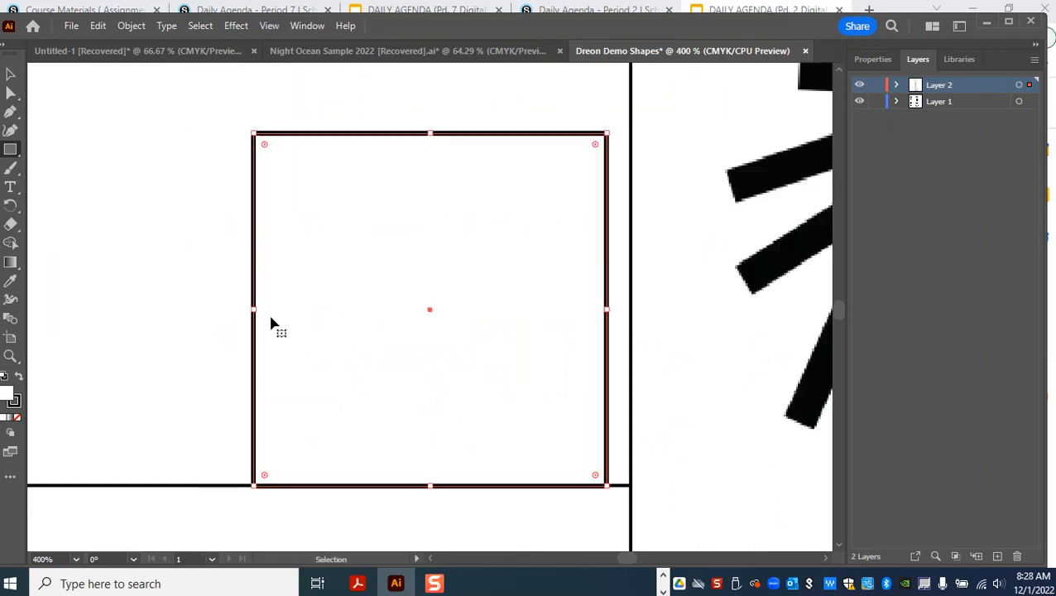
pyautogui.click(265, 145)
pyautogui.click(265, 145)
pyautogui.moveTo(265, 145); pyautogui.dragTo(309, 193)
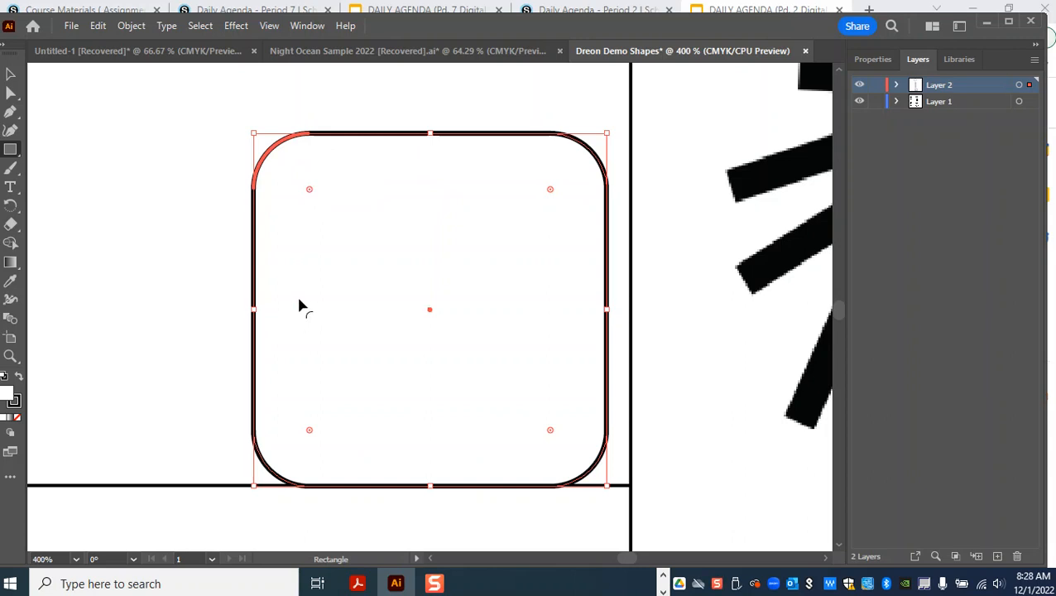
# Step: Undo the uniform corner rounding and round only the square's upper-left corner as far as it goes
pyautogui.hotkey('ctrl', 'z')
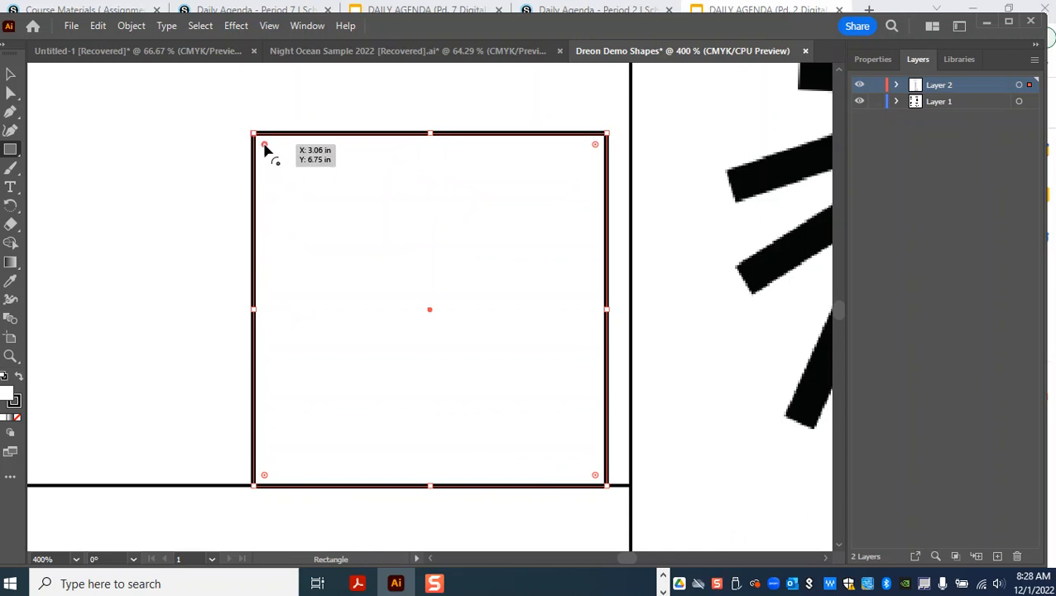
pyautogui.moveTo(265, 149); pyautogui.dragTo(385, 356)
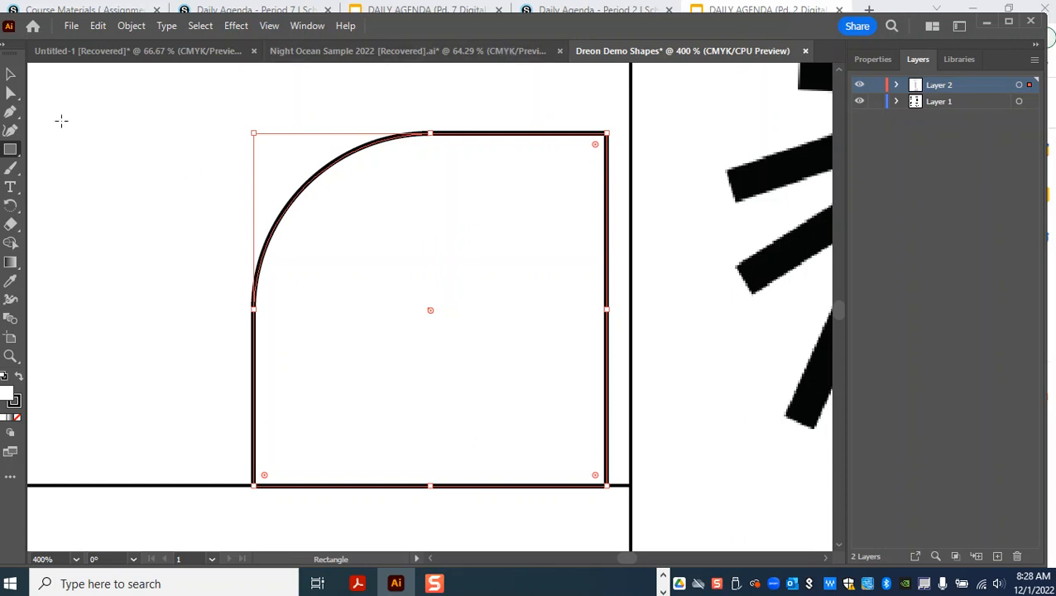
# Step: Create a five-point star with radii of 0.3472 in and 0.6944 in, and shift it slightly to the right
pyautogui.rightClick(18, 153)
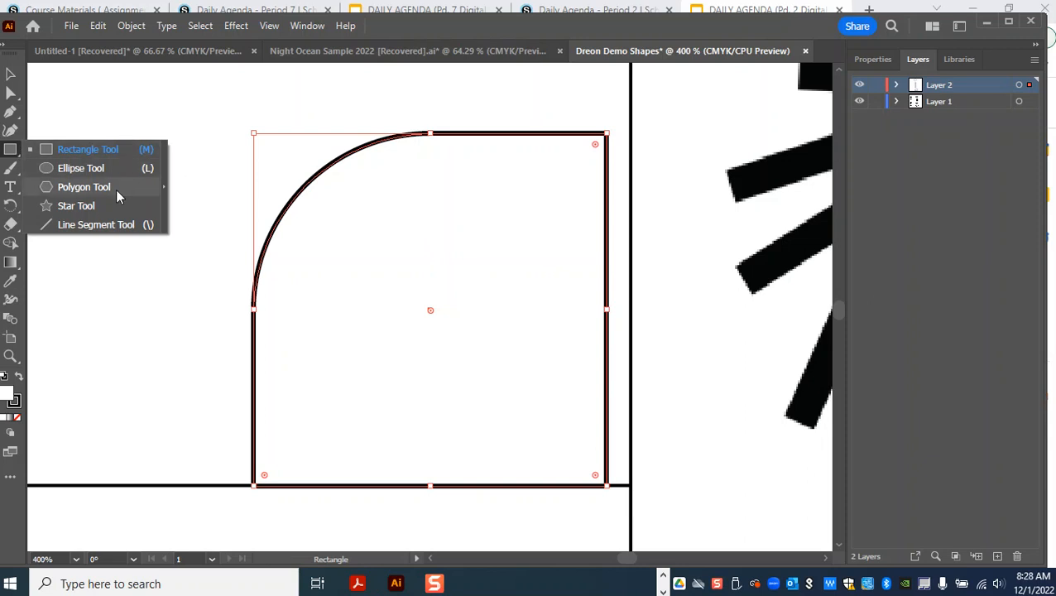
pyautogui.click(76, 206)
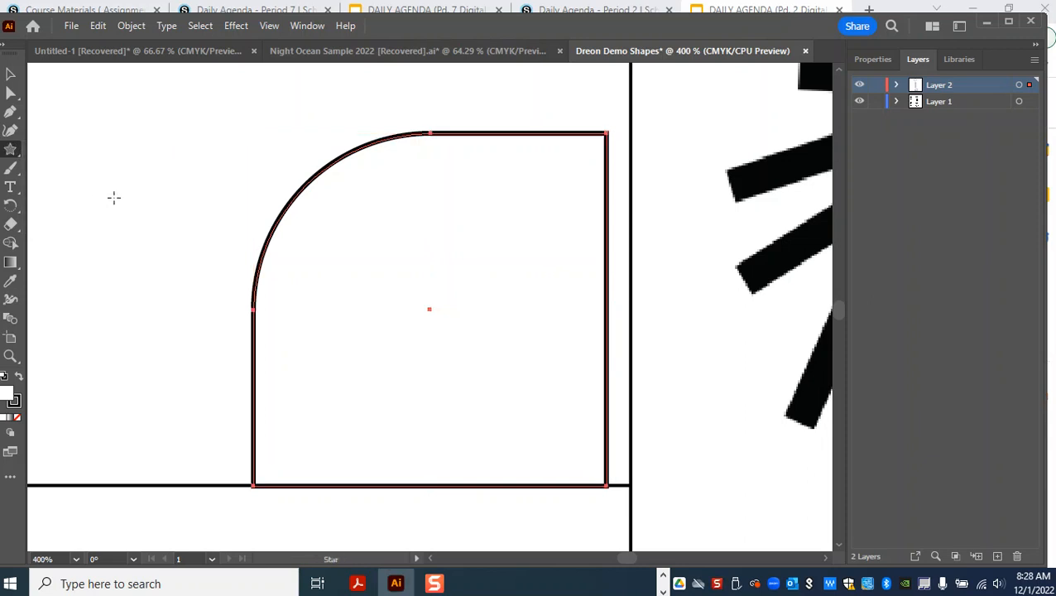
pyautogui.click(117, 145)
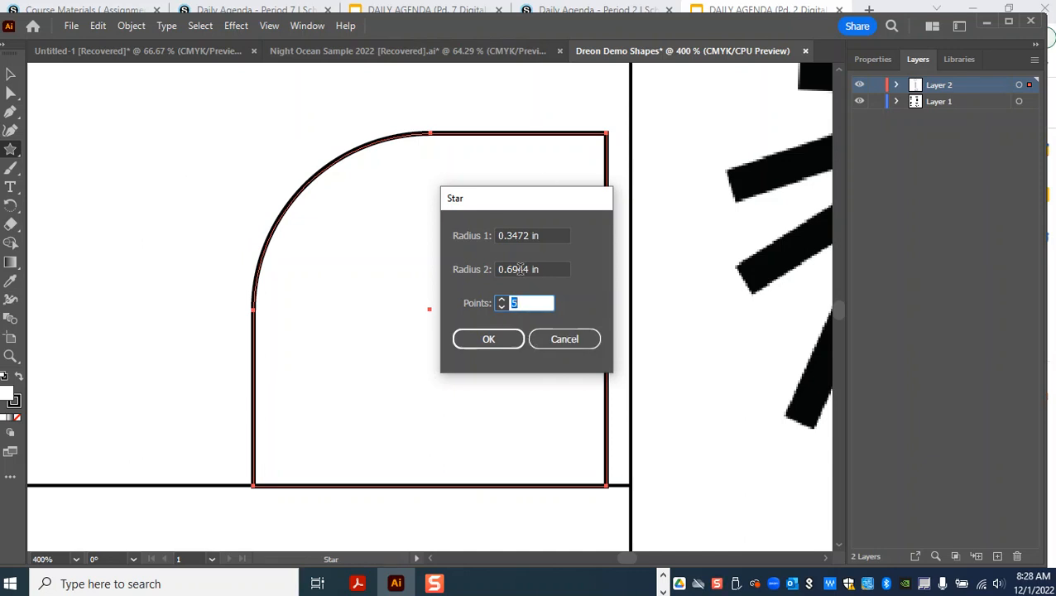
pyautogui.click(505, 342)
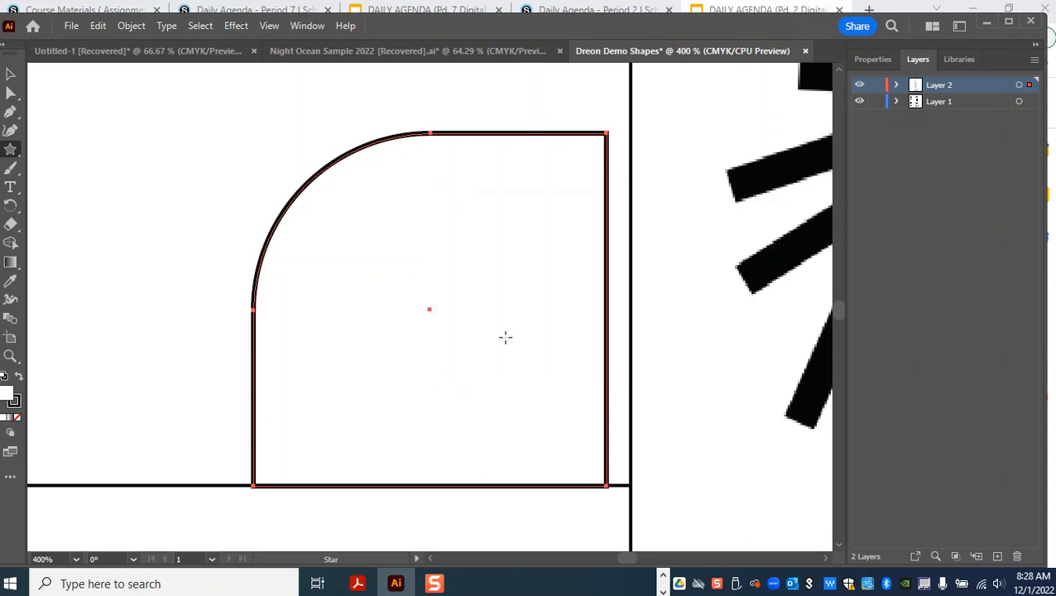
pyautogui.hotkey('ctrl', '-')
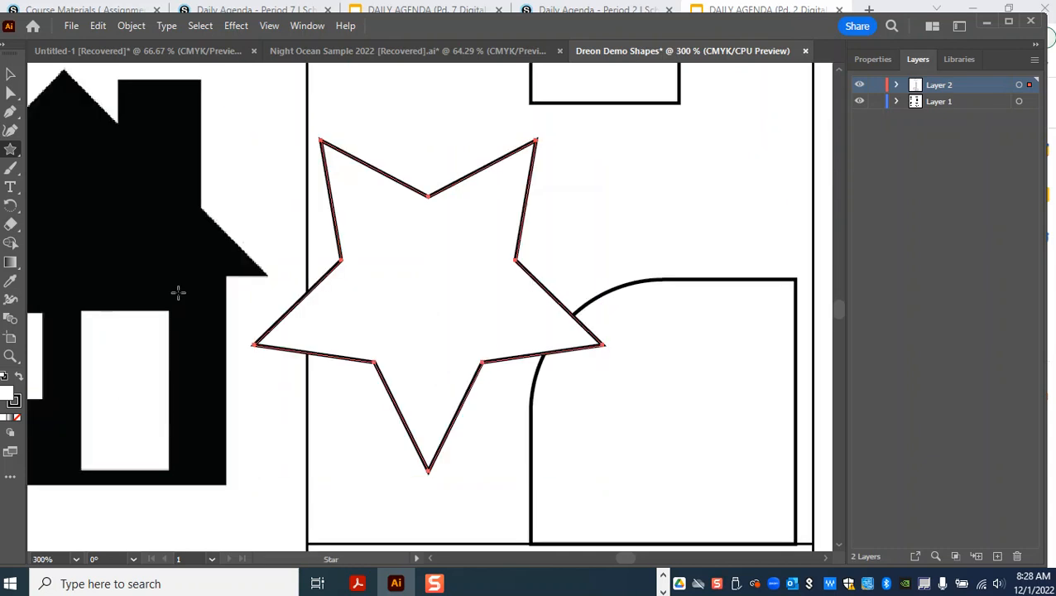
pyautogui.click(10, 74)
pyautogui.moveTo(431, 202); pyautogui.dragTo(461, 201)
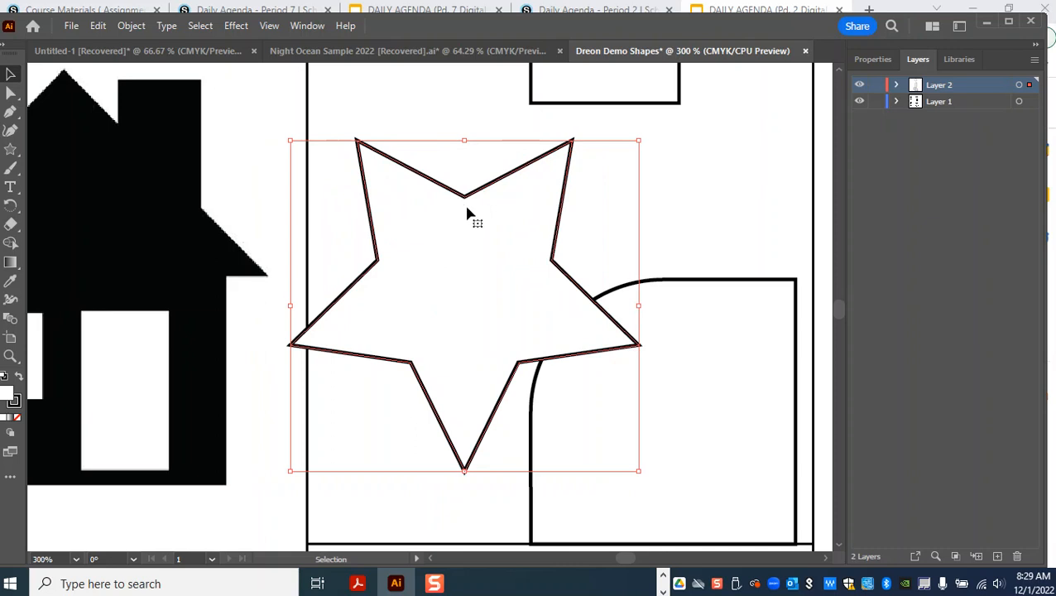
# Step: Round all corners of the star at once, and undo the rounding
pyautogui.press('a')
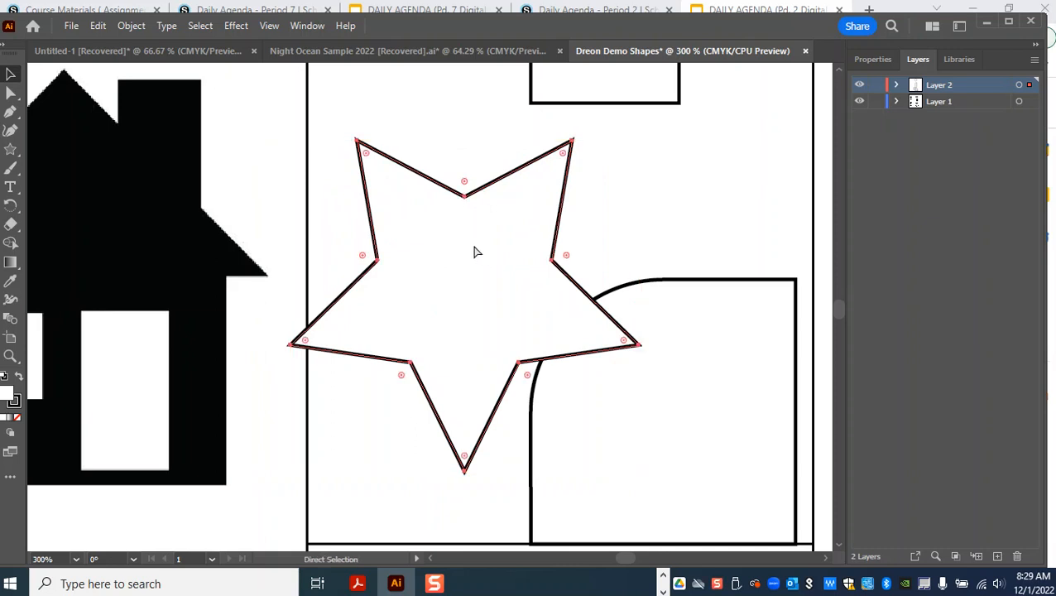
pyautogui.press('ctrl')
pyautogui.moveTo(564, 155); pyautogui.dragTo(549, 186)
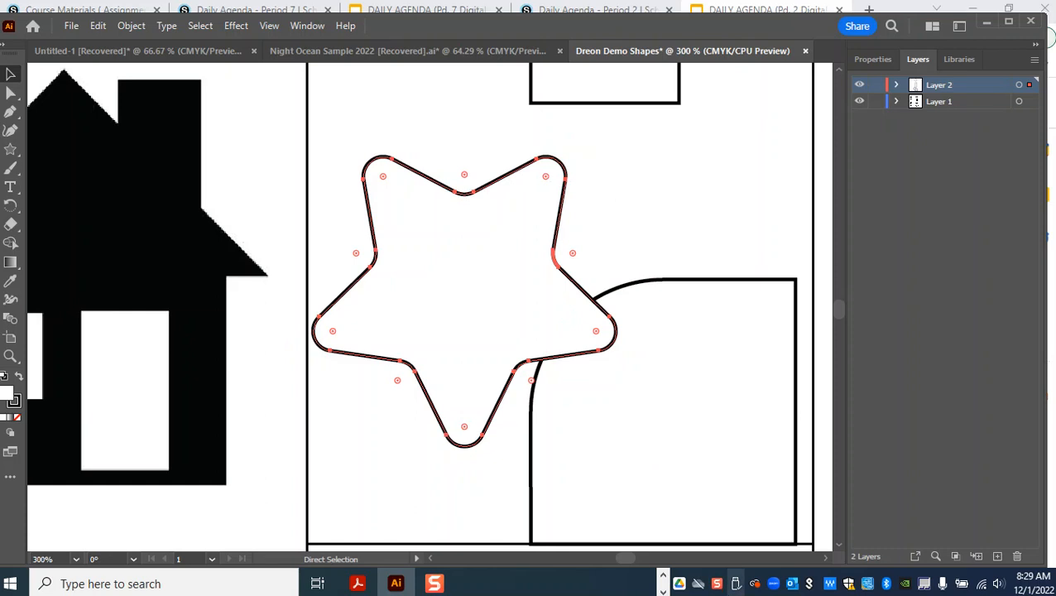
pyautogui.hotkey('ctrl', 'z')
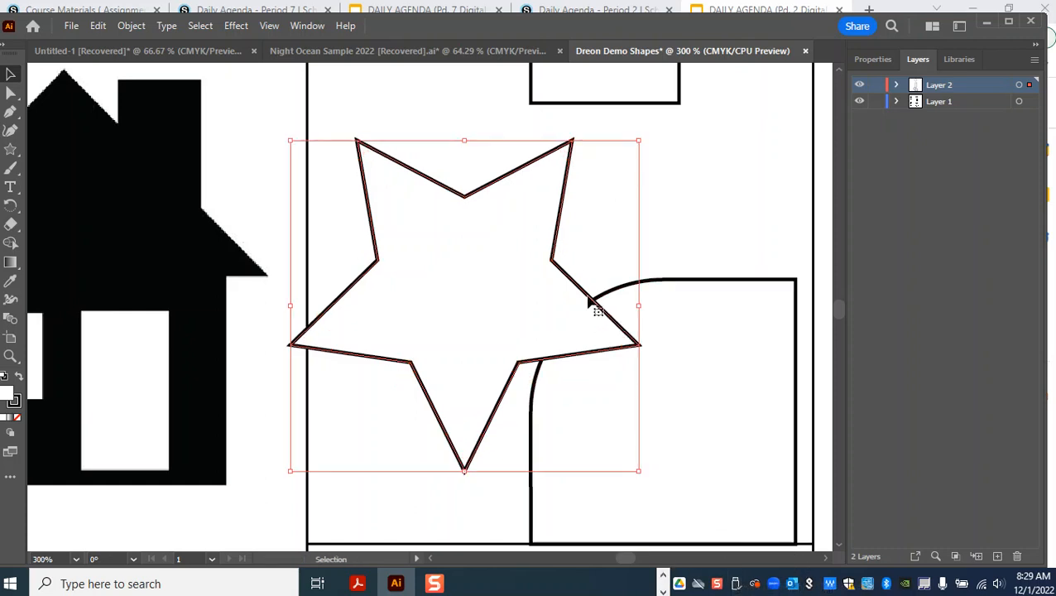
# Step: Round only the star's upper-right point and rotate the star counterclockwise until the rounded point faces up
pyautogui.press('ctrl')
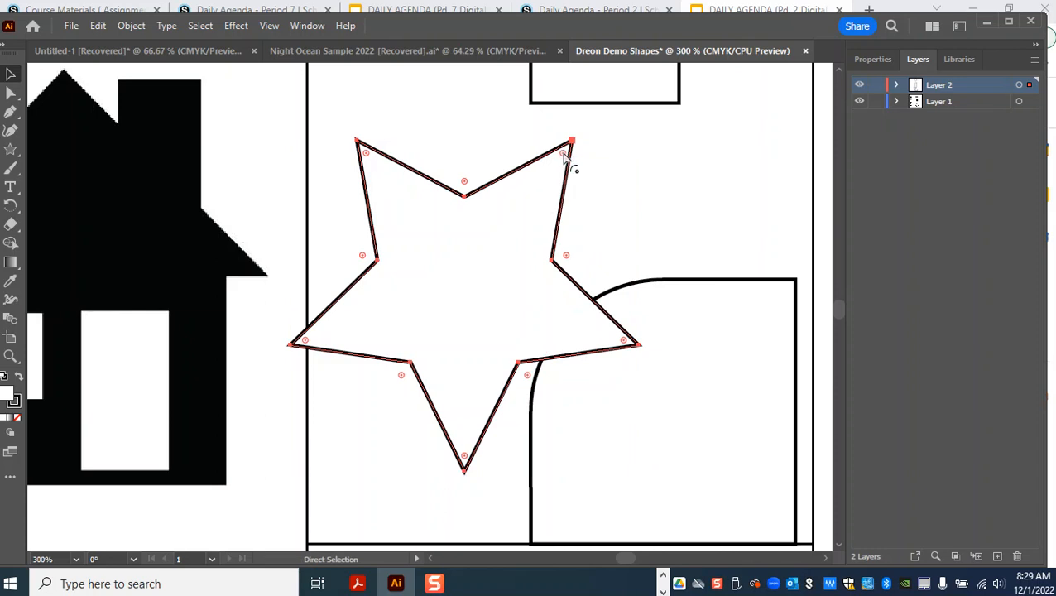
pyautogui.moveTo(566, 158); pyautogui.dragTo(534, 219)
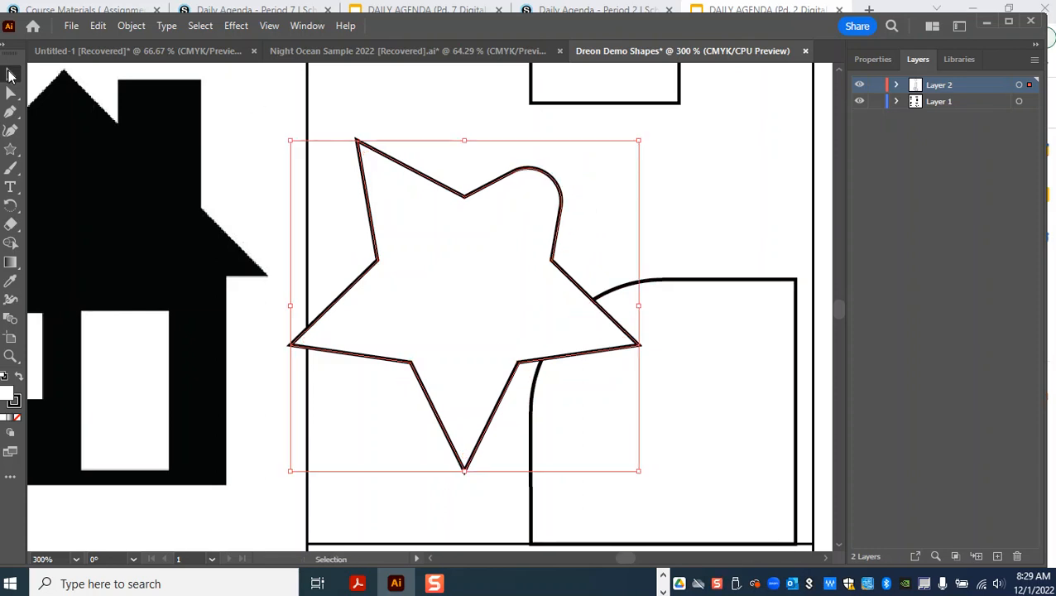
pyautogui.moveTo(643, 134); pyautogui.dragTo(486, 83)
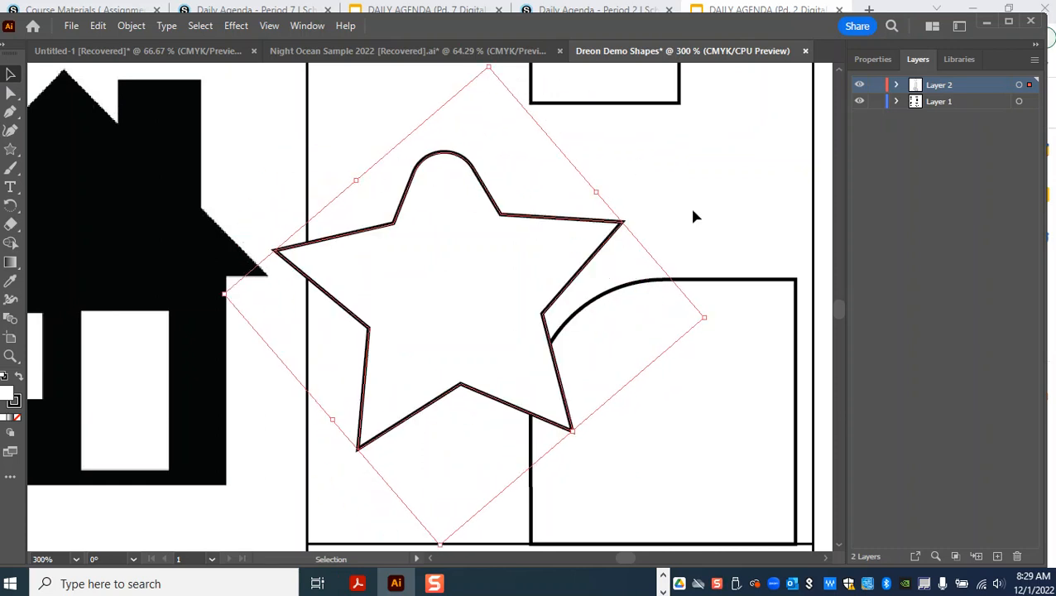
# Step: Delete the rotated star and the square with the rounded corner
pyautogui.press('Delete')
pyautogui.press('a')
pyautogui.hotkey('ctrl', '-')
pyautogui.press('v')
pyautogui.click(588, 298)
pyautogui.press('Delete')
# Step: Move the tall rectangle into the blank cell beside the house and resize it into a square
pyautogui.scroll(3, 595, 248)
pyautogui.click(556, 193)
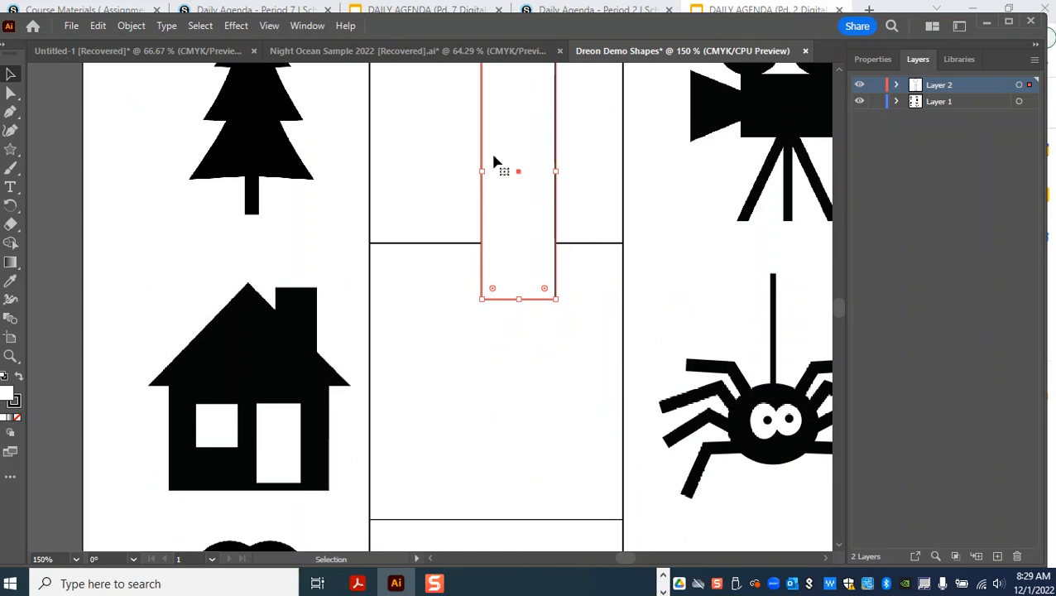
pyautogui.moveTo(557, 146); pyautogui.dragTo(577, 381)
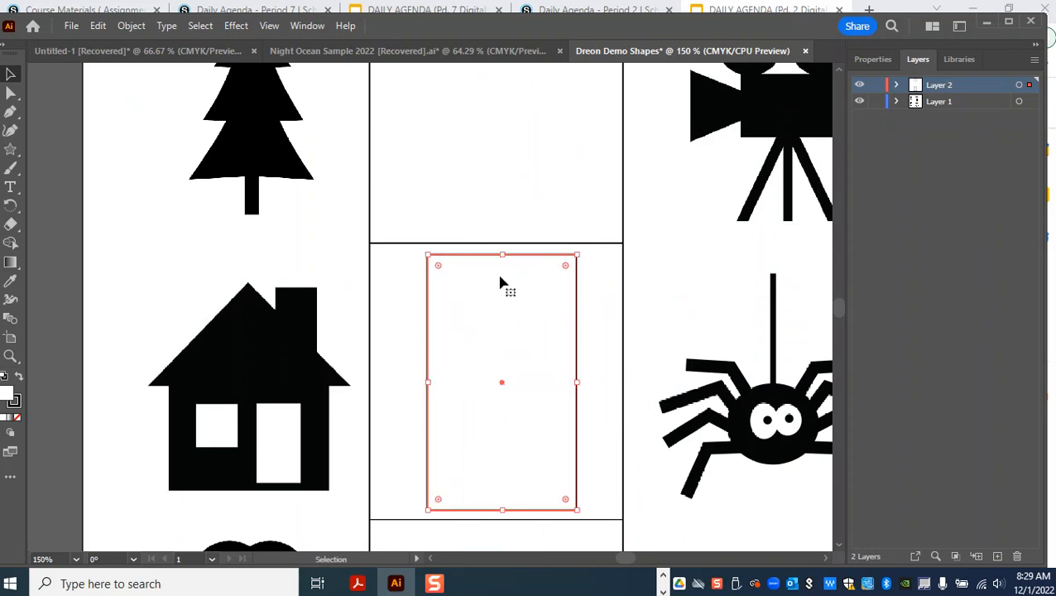
pyautogui.moveTo(505, 256); pyautogui.dragTo(502, 361)
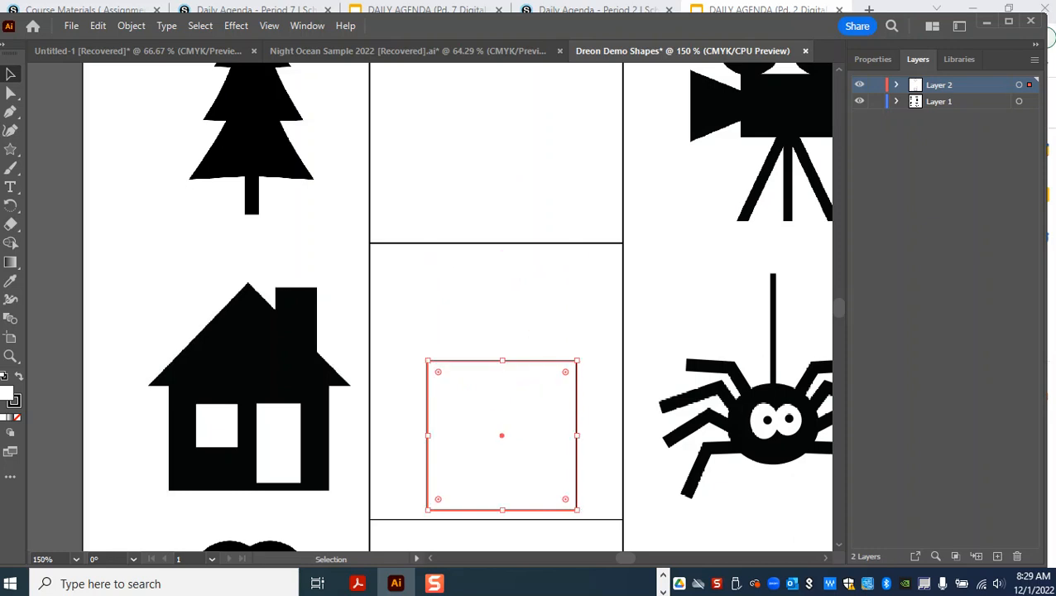
# Step: Fill the square beside the house with red EA1F1F and remove its outline
pyautogui.doubleClick(10, 396)
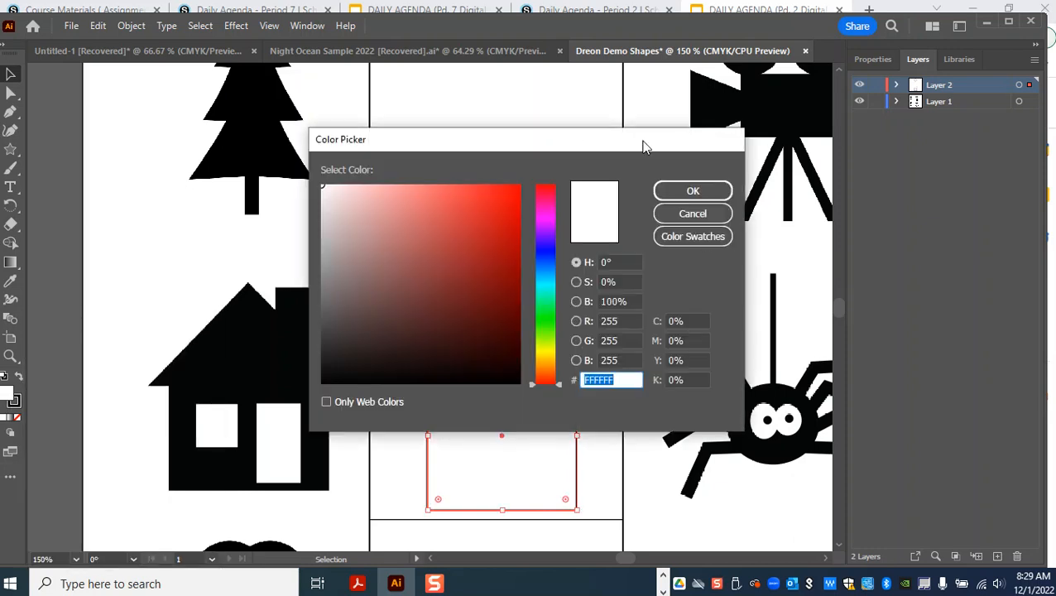
pyautogui.moveTo(577, 144); pyautogui.dragTo(675, 154)
pyautogui.click(592, 211)
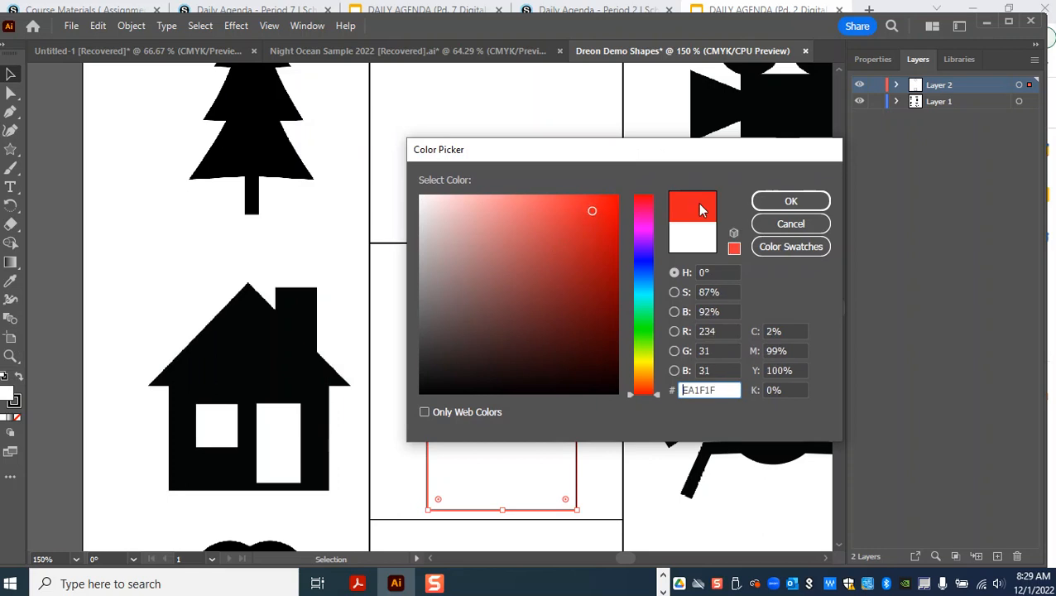
pyautogui.click(790, 203)
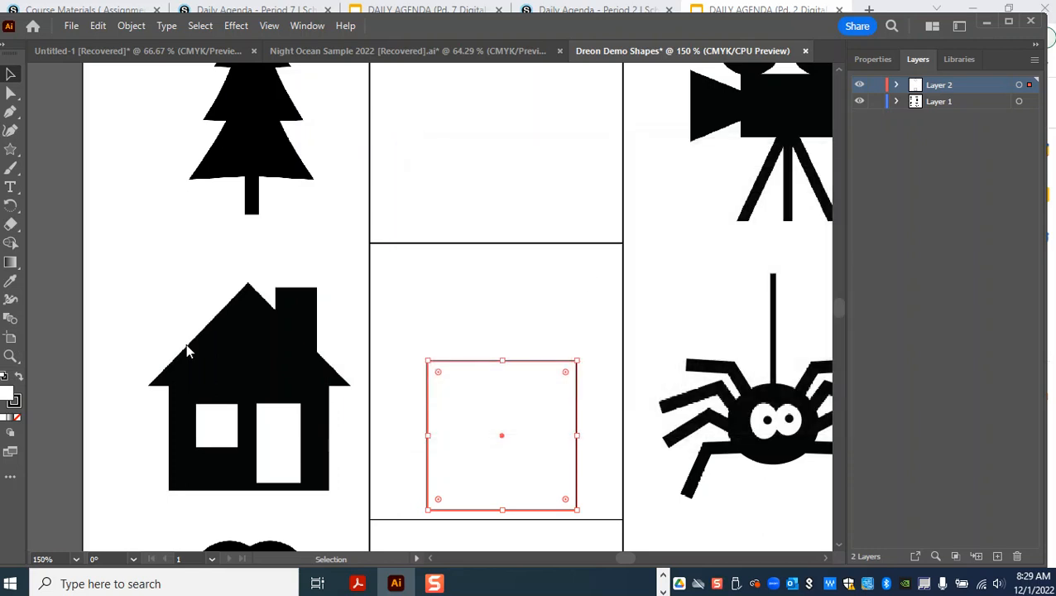
pyautogui.click(15, 405)
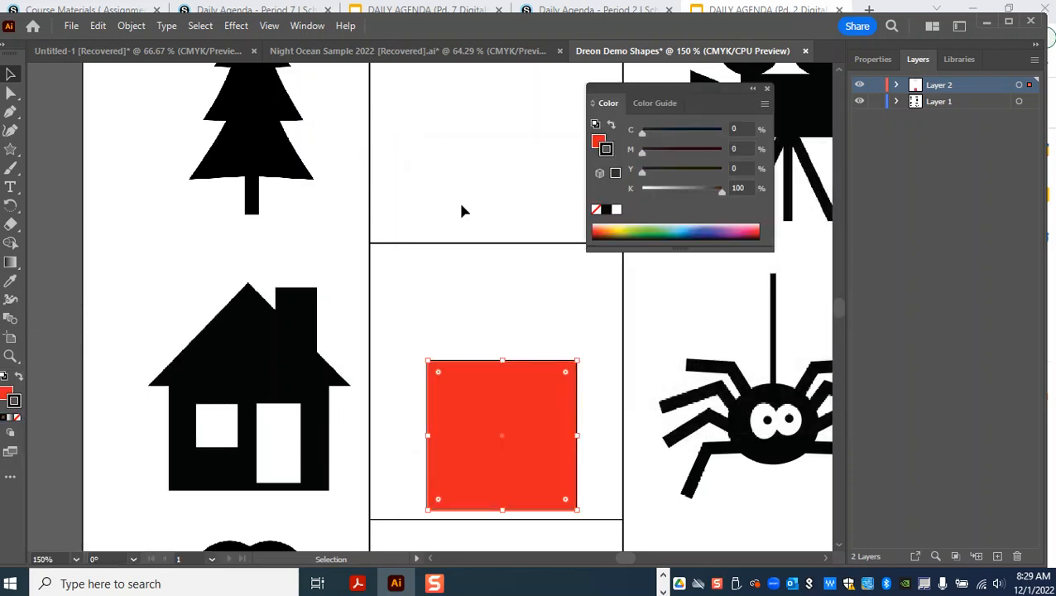
pyautogui.click(596, 210)
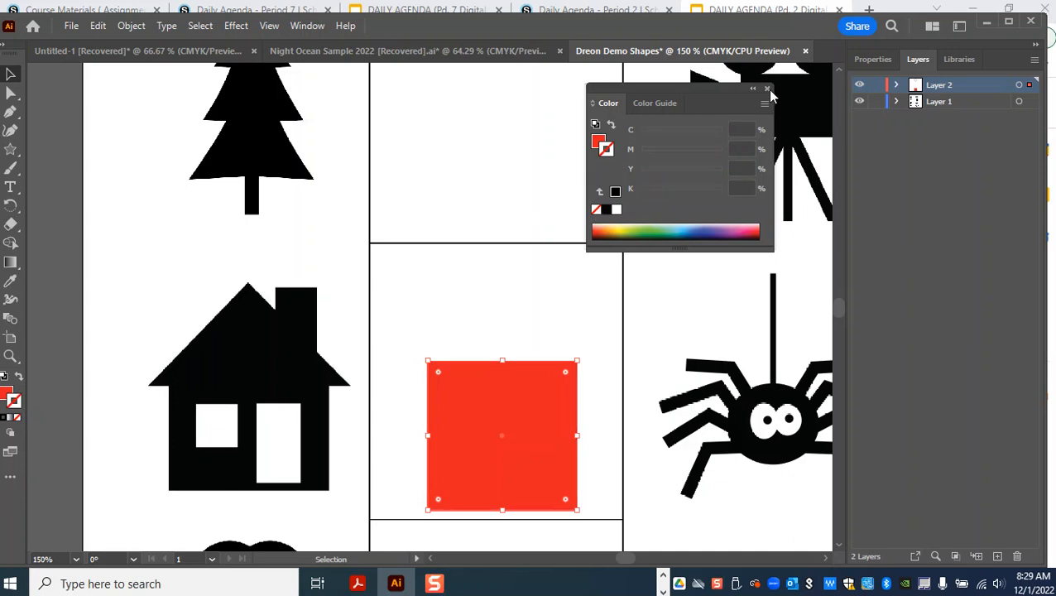
pyautogui.click(767, 87)
# Step: Move the red square up in its cell and lower its upper edge to form a slightly wide house wall
pyautogui.click(9, 73)
pyautogui.moveTo(539, 471); pyautogui.dragTo(556, 439)
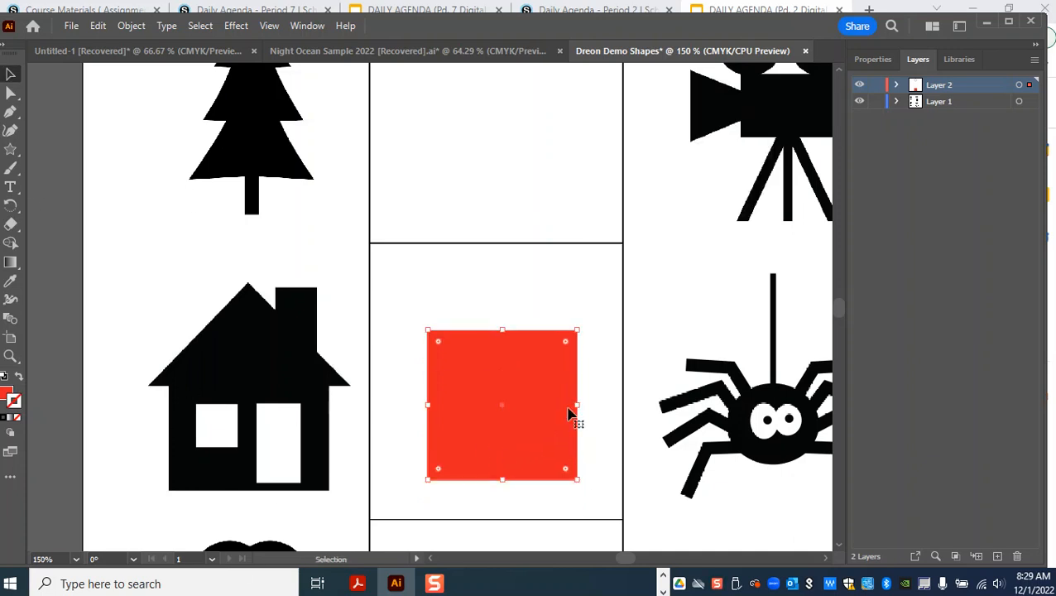
pyautogui.moveTo(502, 330)
pyautogui.mouseDown()
pyautogui.moveTo(517, 405)
pyautogui.moveTo(534, 423)
pyautogui.moveTo(503, 331)
pyautogui.mouseUp()
# Step: Copy the red wall above itself and reduce the copy to a small upright rectangle centered over the wall
pyautogui.moveTo(454, 308); pyautogui.dragTo(478, 235)
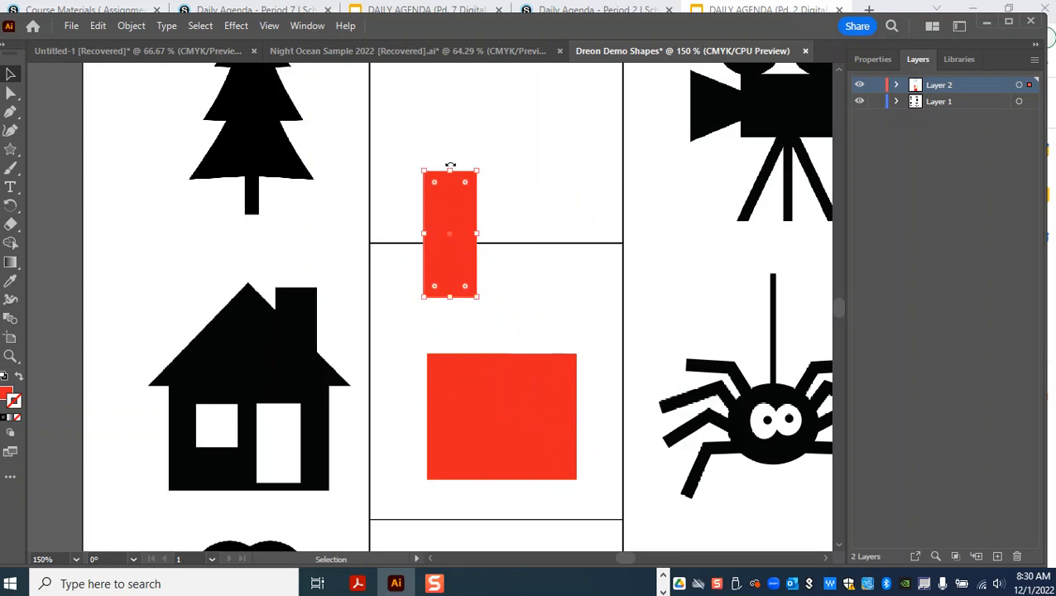
pyautogui.moveTo(452, 170); pyautogui.dragTo(449, 205)
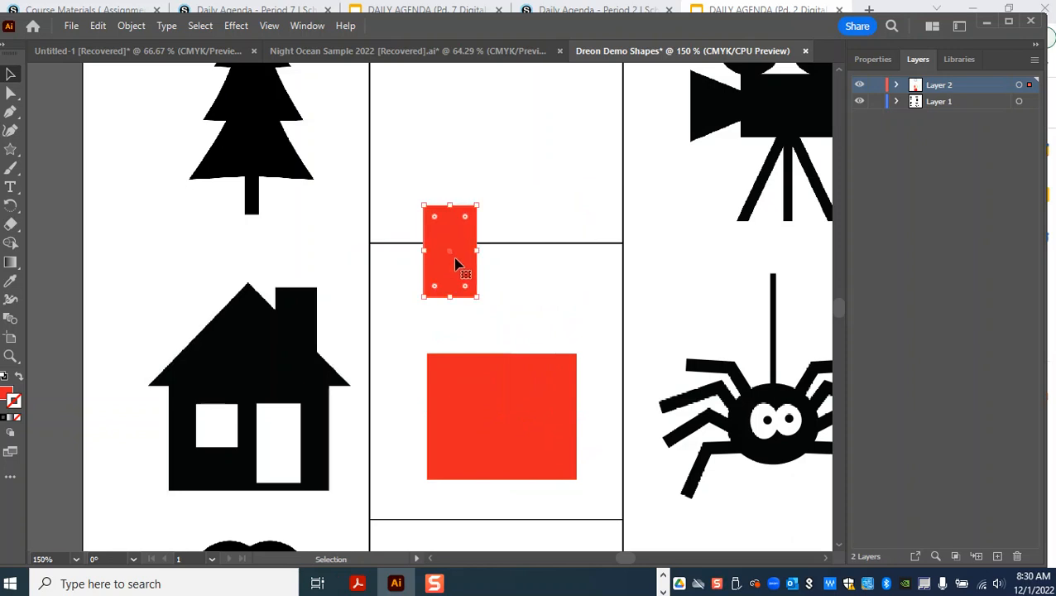
pyautogui.moveTo(455, 263); pyautogui.dragTo(507, 259)
# Step: Fill the small rectangle with the white sampled from the template house's door using the Eyedropper
pyautogui.press('i')
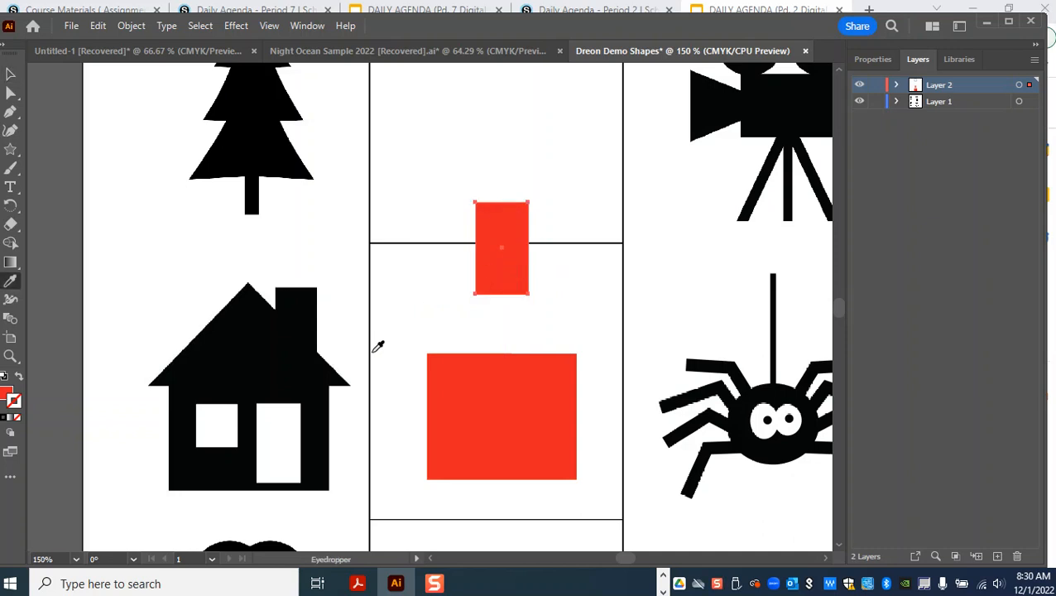
pyautogui.click(280, 436)
pyautogui.click(10, 75)
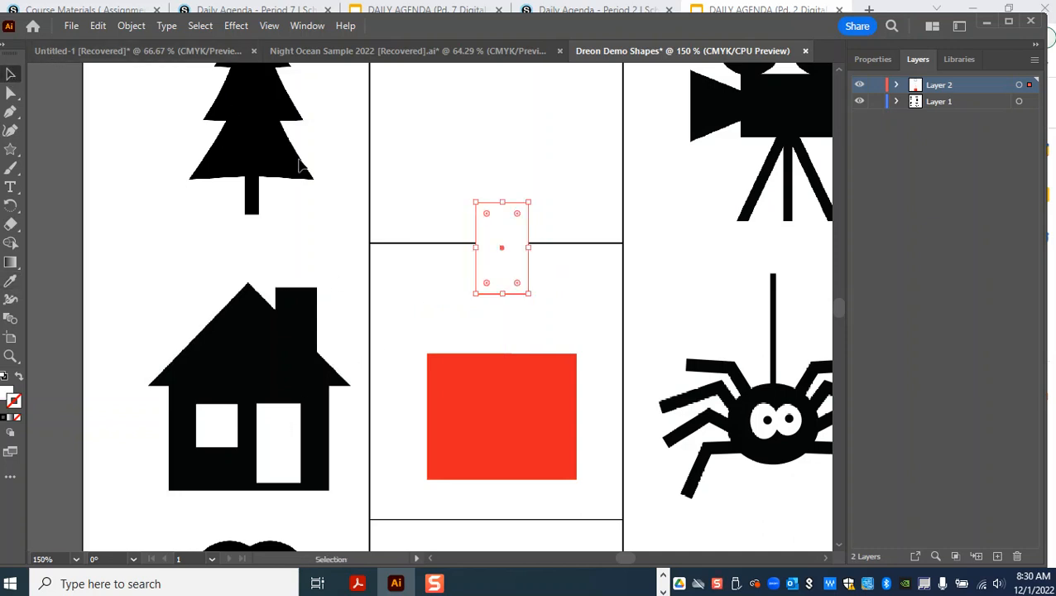
# Step: Place the white rectangle on the red wall as a door and add a shortened copy beside it as a square window
pyautogui.moveTo(485, 216); pyautogui.dragTo(541, 388)
pyautogui.hotkey('ctrl', 'z')
pyautogui.moveTo(511, 238); pyautogui.dragTo(485, 400)
pyautogui.moveTo(472, 463); pyautogui.dragTo(478, 424)
pyautogui.moveTo(475, 379); pyautogui.dragTo(485, 397)
pyautogui.click(538, 349)
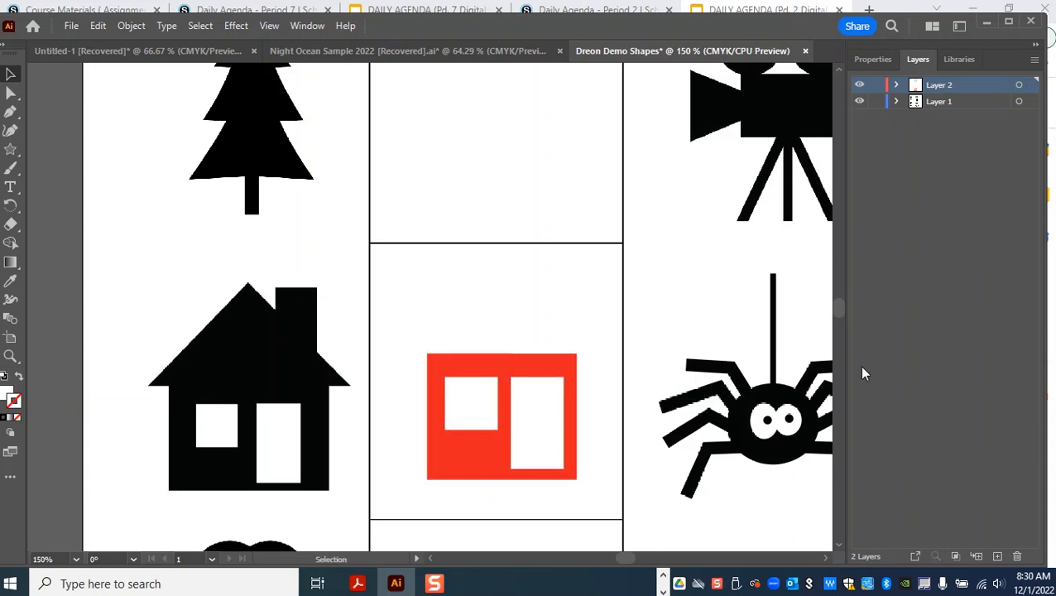
# Step: Create a three-sided polygon with a 0.7381 in radius above the house wall and fill it with the wall's red
pyautogui.click(12, 153)
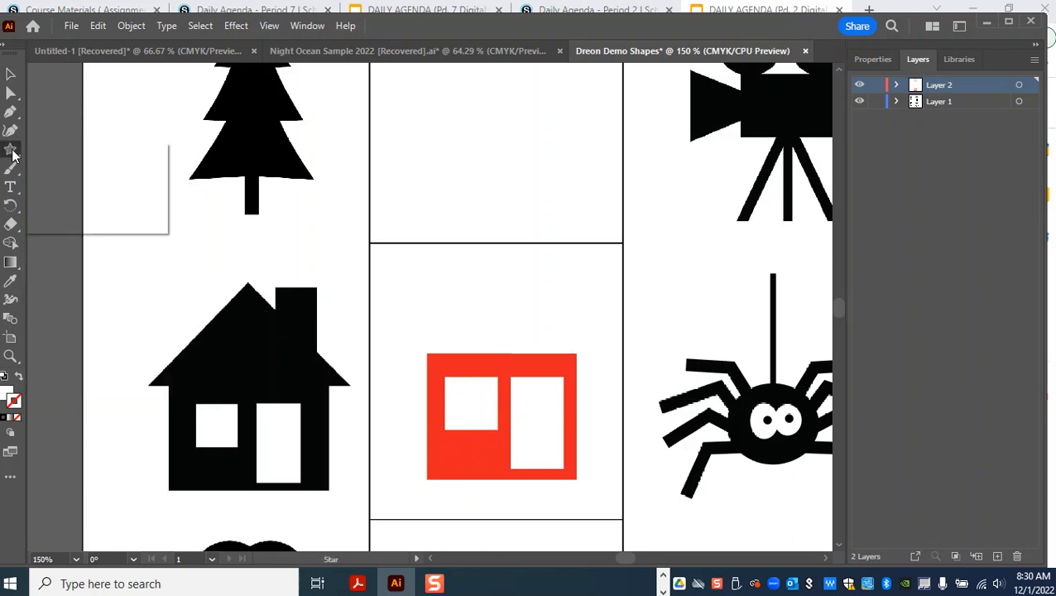
pyautogui.rightClick(12, 153)
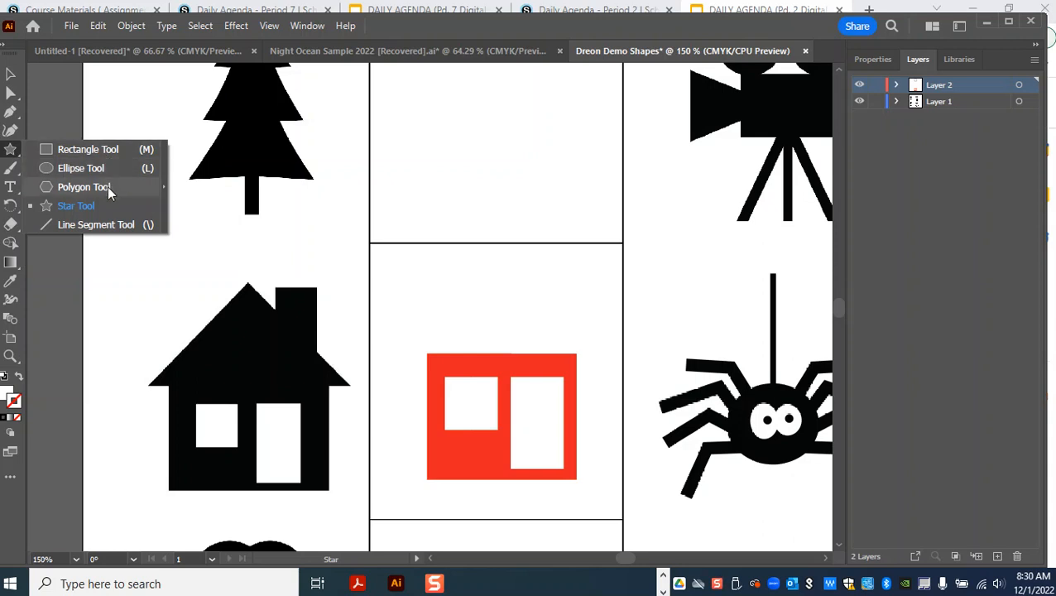
pyautogui.click(108, 186)
pyautogui.moveTo(460, 132); pyautogui.dragTo(582, 153)
pyautogui.hotkey('ctrl', 'z')
pyautogui.click(517, 182)
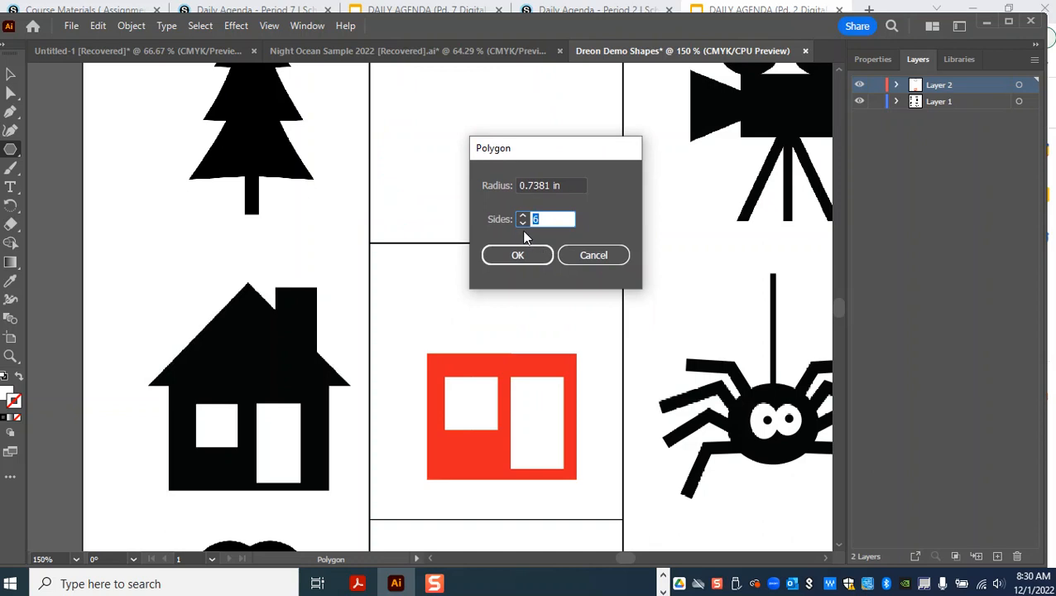
pyautogui.write('3')
pyautogui.click(519, 255)
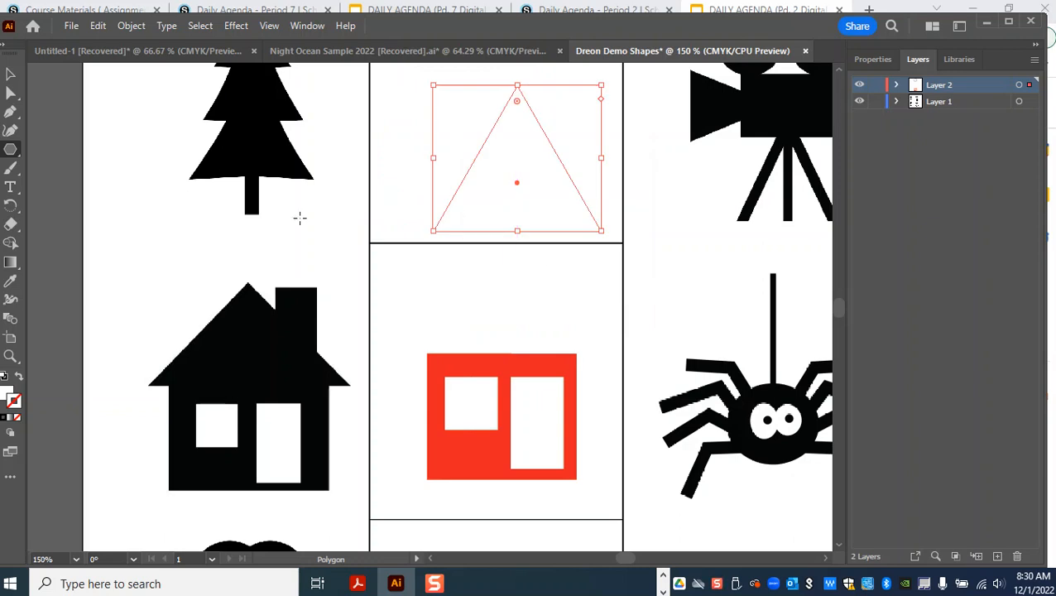
pyautogui.press('i')
pyautogui.click(472, 457)
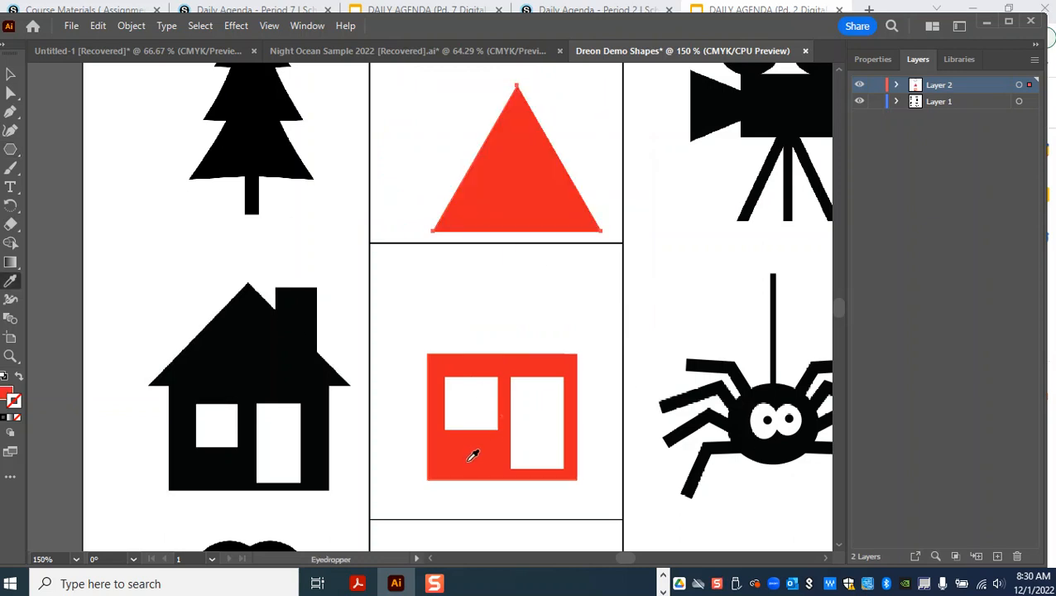
# Step: Set the red triangle on the wall, widen and flatten it into a roof, and center it over the house
pyautogui.click(11, 74)
pyautogui.moveTo(552, 184); pyautogui.dragTo(638, 284)
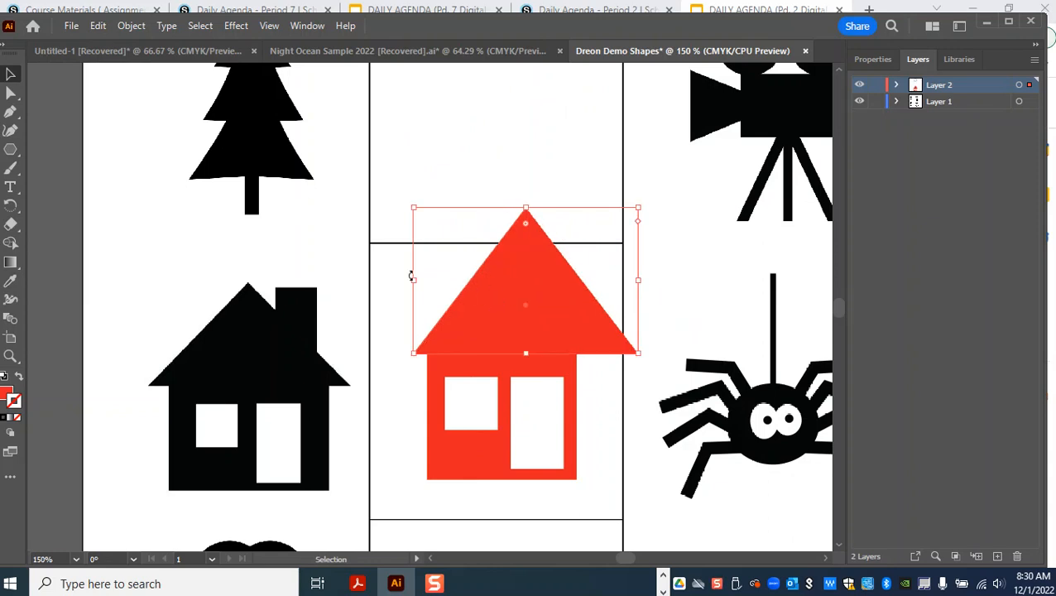
pyautogui.moveTo(526, 207); pyautogui.dragTo(529, 235)
pyautogui.moveTo(547, 319); pyautogui.dragTo(524, 319)
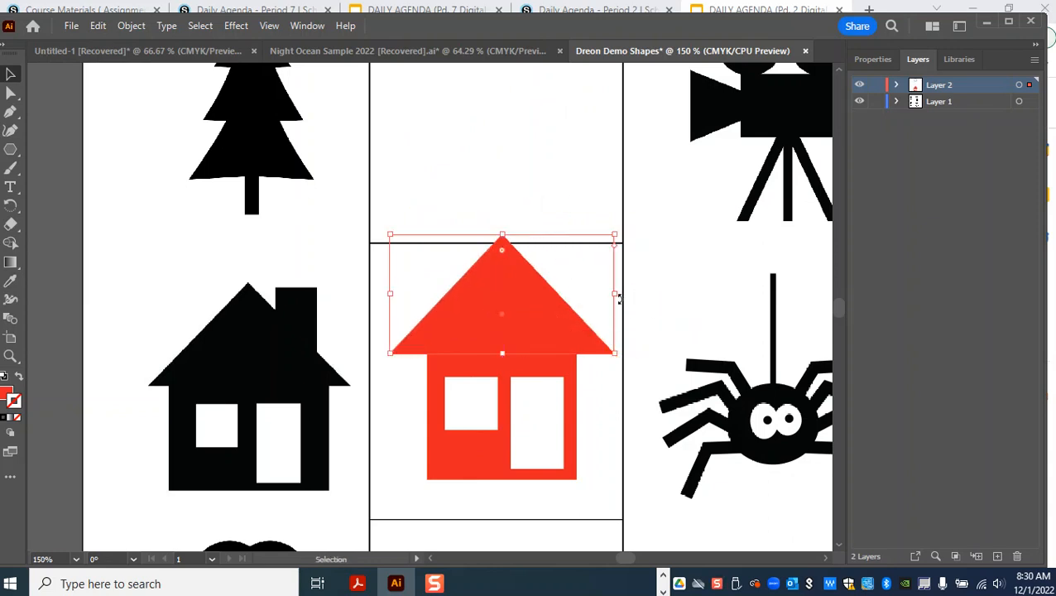
pyautogui.moveTo(502, 235); pyautogui.dragTo(503, 259)
pyautogui.moveTo(530, 308)
pyautogui.mouseDown()
pyautogui.moveTo(517, 302)
pyautogui.moveTo(537, 314)
pyautogui.moveTo(525, 322)
pyautogui.mouseUp()
pyautogui.click(553, 222)
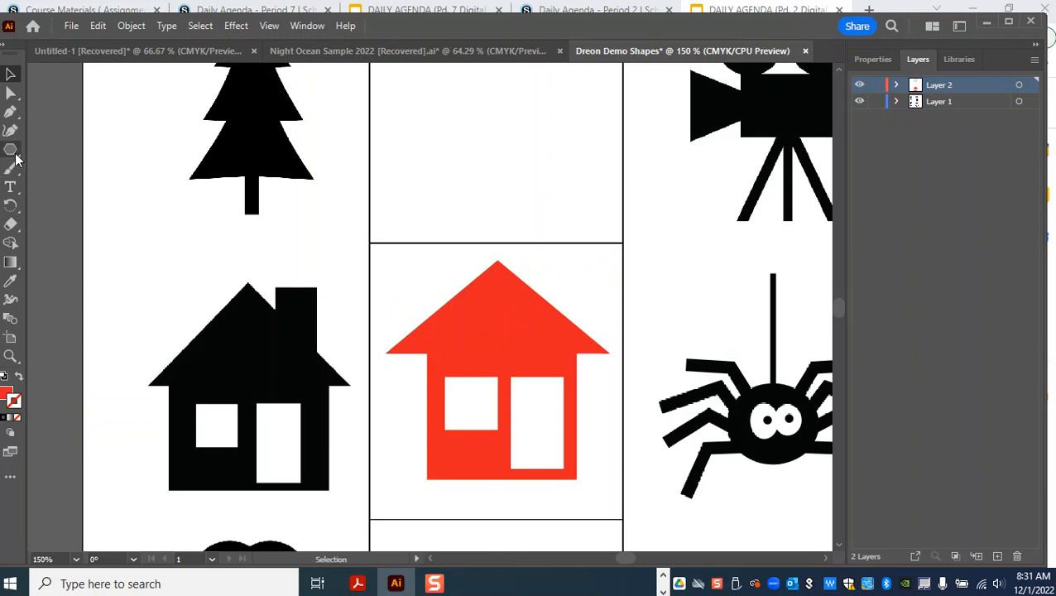
# Step: Create a red eight-sided polygon with a 0.7381 in radius in the cell above the red house
pyautogui.moveTo(12, 153); pyautogui.dragTo(92, 189)
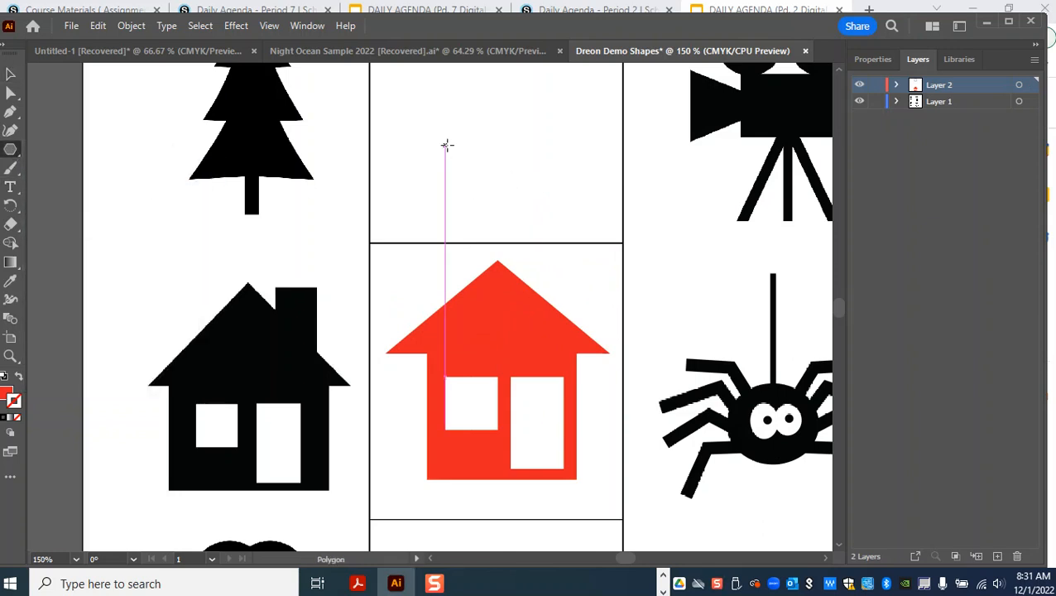
pyautogui.click(446, 146)
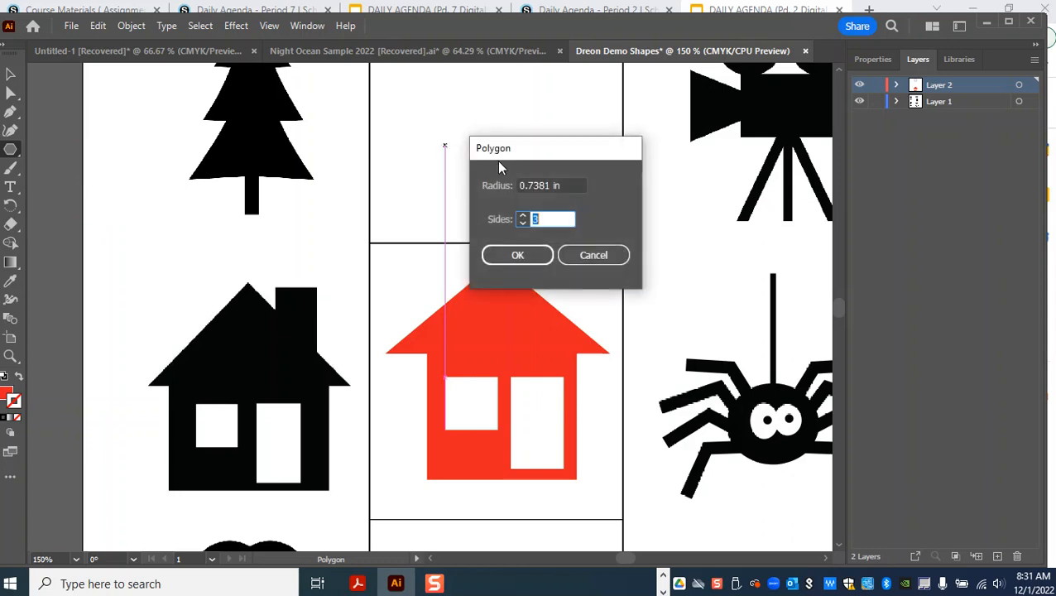
pyautogui.write('8')
pyautogui.moveTo(543, 249); pyautogui.dragTo(545, 247)
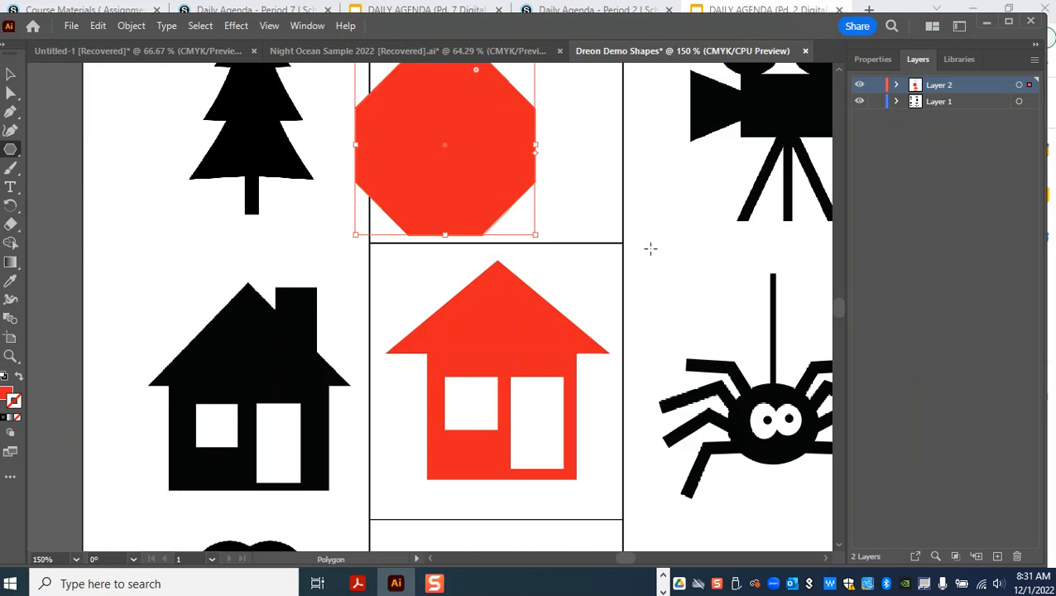
# Step: Create a red three-sided polygon with a 0.7381 in radius beside the octagon
pyautogui.click(11, 154)
pyautogui.click(82, 187)
pyautogui.click(594, 178)
pyautogui.write('3')
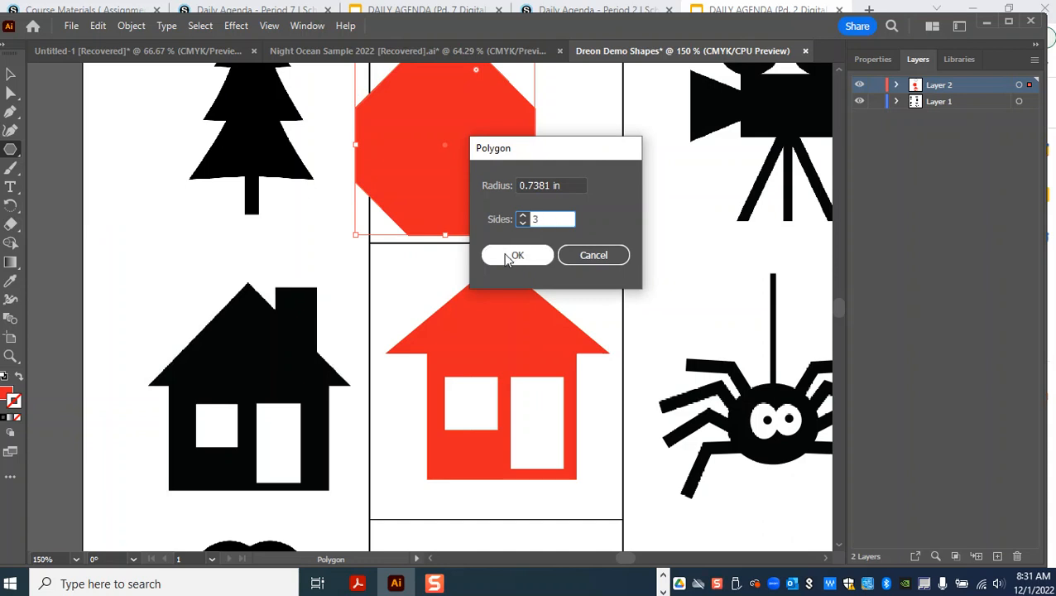
pyautogui.click(518, 255)
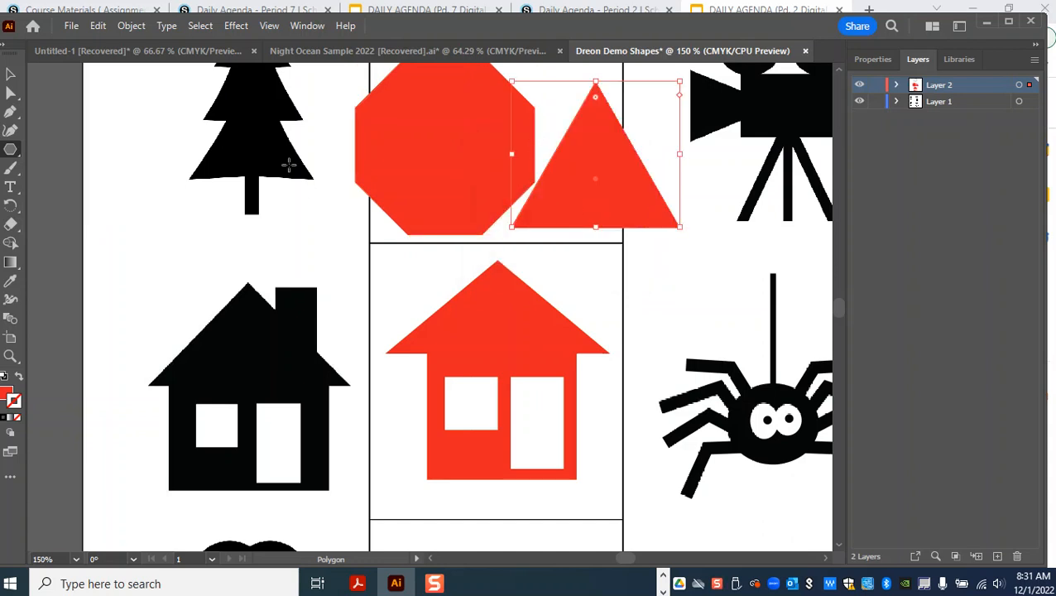
# Step: Create a three-sided polygon with a 2 in radius over the template house, and undo it
pyautogui.click(273, 235)
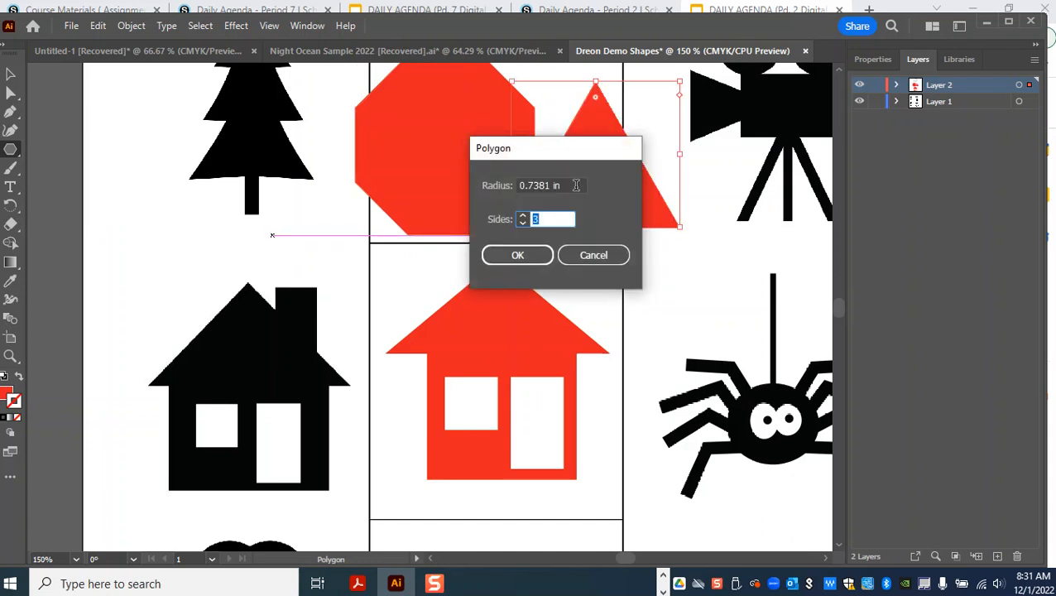
pyautogui.moveTo(578, 185); pyautogui.dragTo(484, 184)
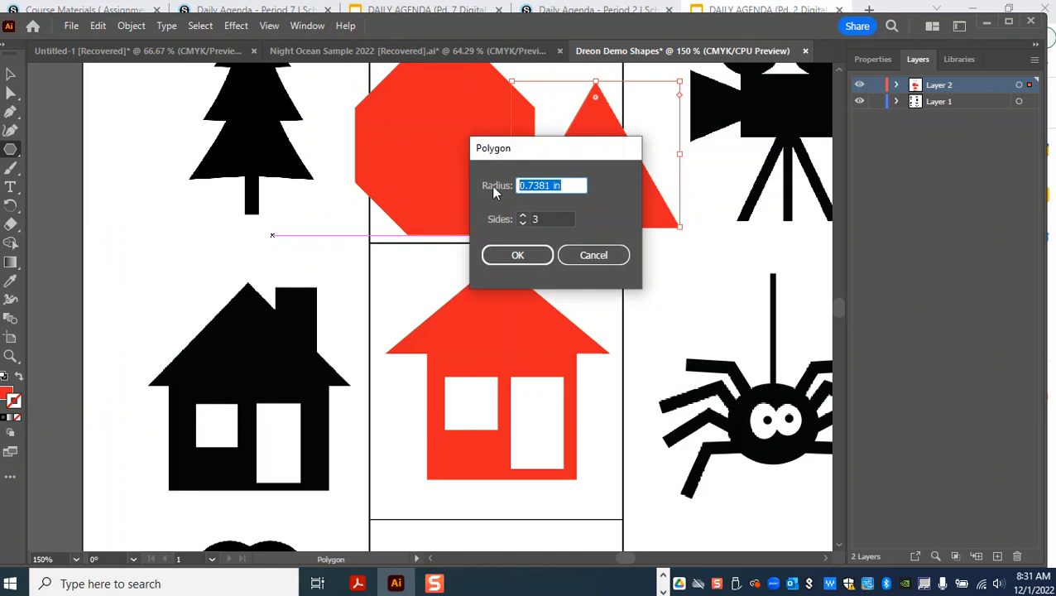
pyautogui.write('2')
pyautogui.click(519, 253)
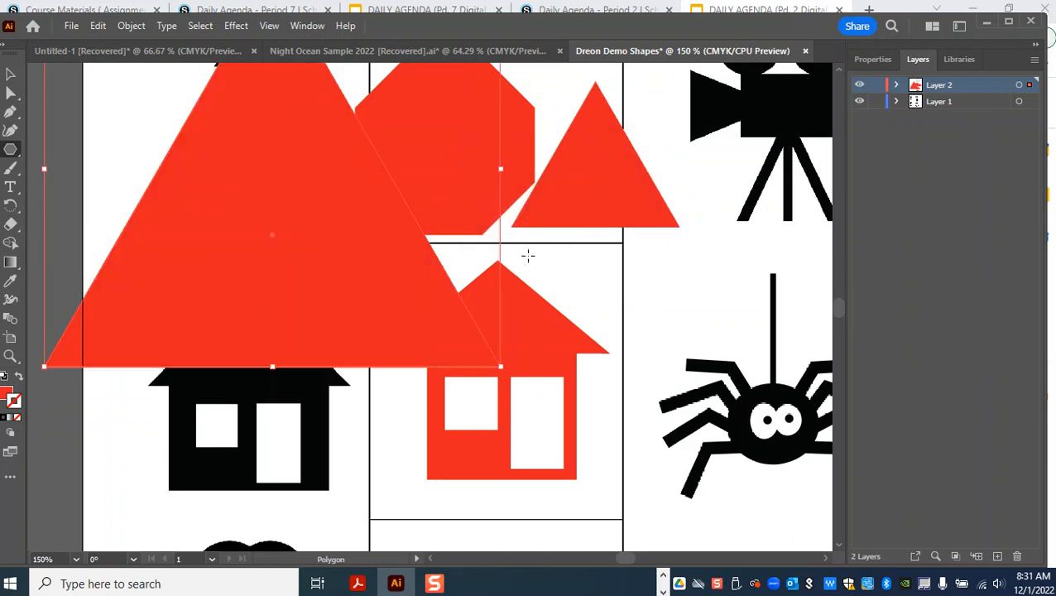
pyautogui.hotkey('ctrl', 'z')
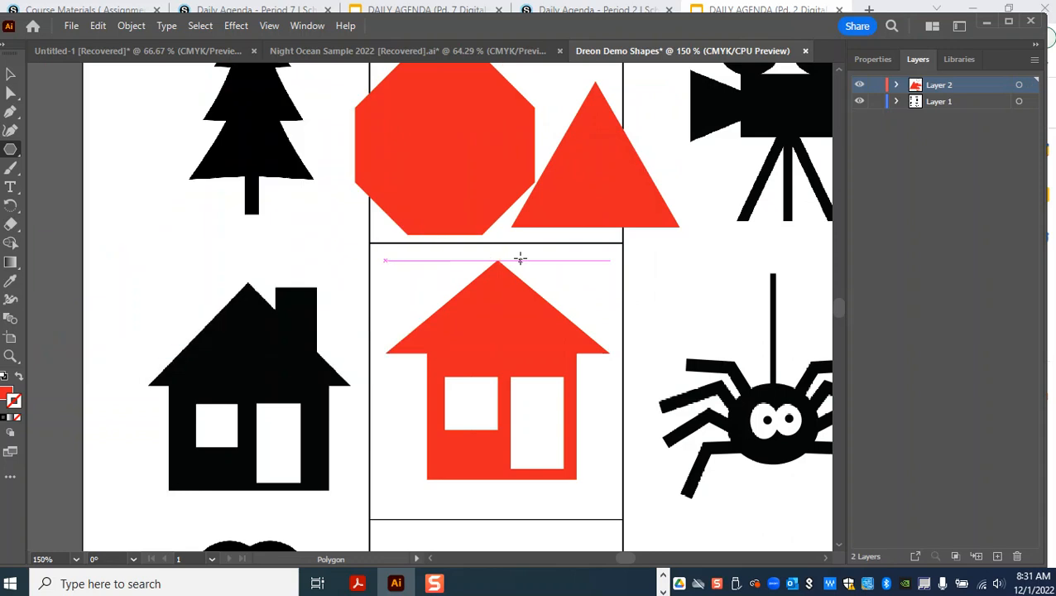
# Step: Create a red seven-pointed star with radii of 0.3472 in and 0.6944 in just above and left of the template house
pyautogui.click(10, 150)
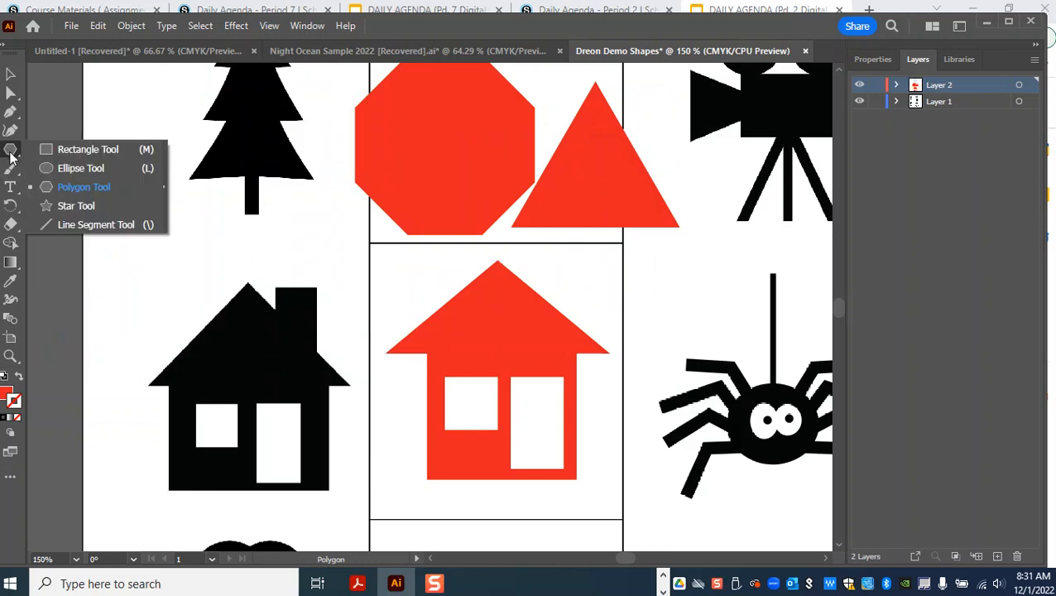
pyautogui.click(101, 205)
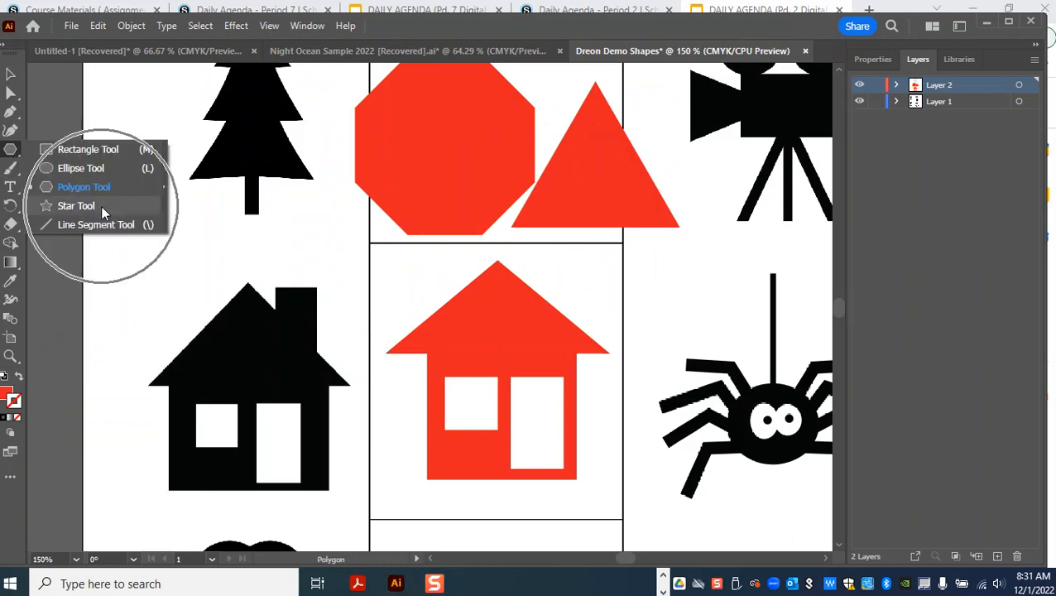
pyautogui.click(129, 283)
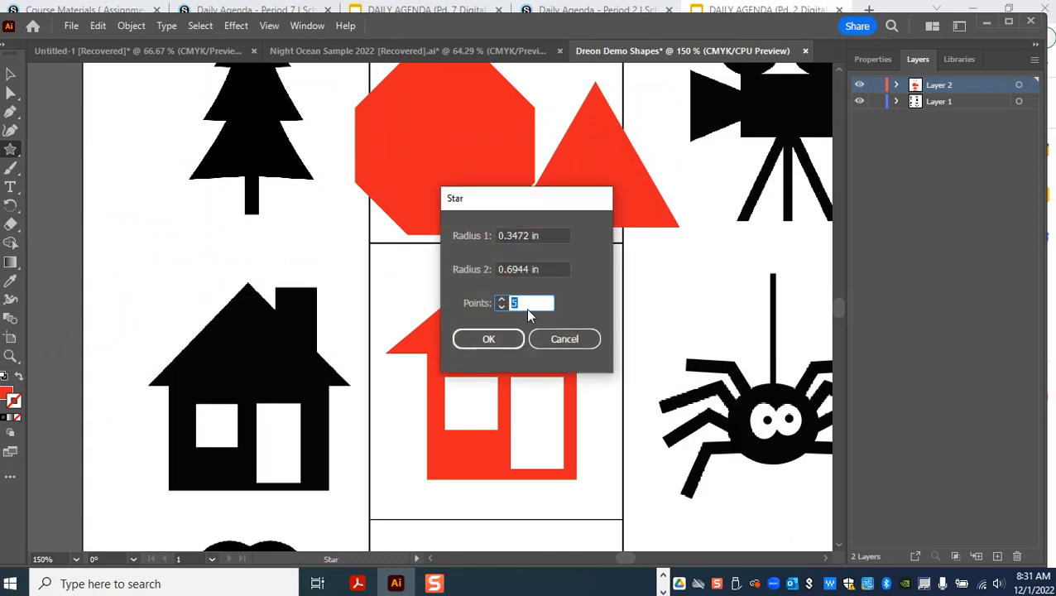
pyautogui.moveTo(534, 302); pyautogui.dragTo(485, 299)
pyautogui.write('7')
pyautogui.click(489, 339)
# Step: Create a red nine-pointed star between the template tree and the template house
pyautogui.click(259, 242)
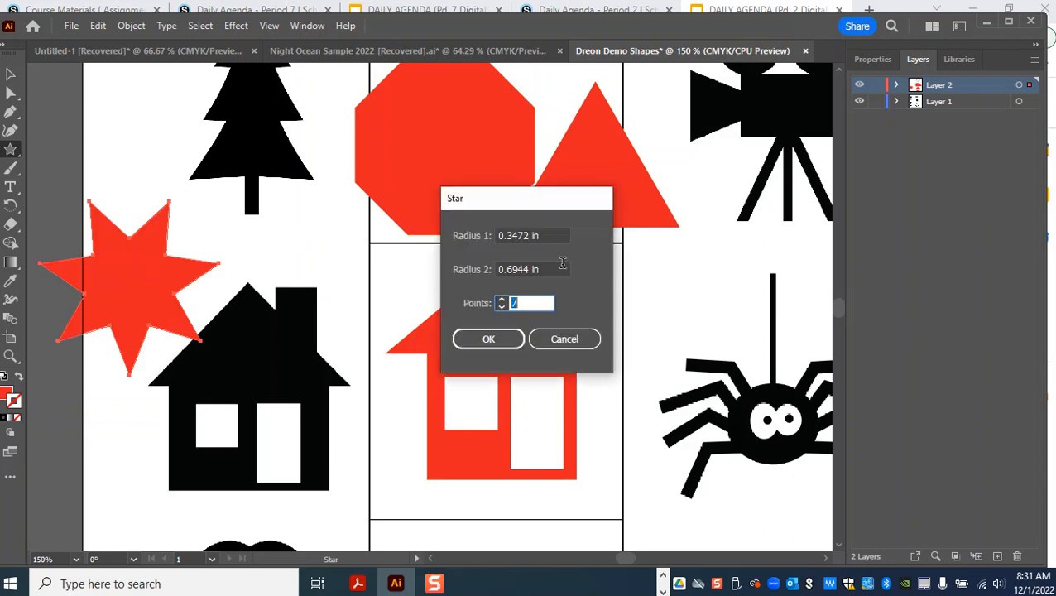
pyautogui.click(510, 328)
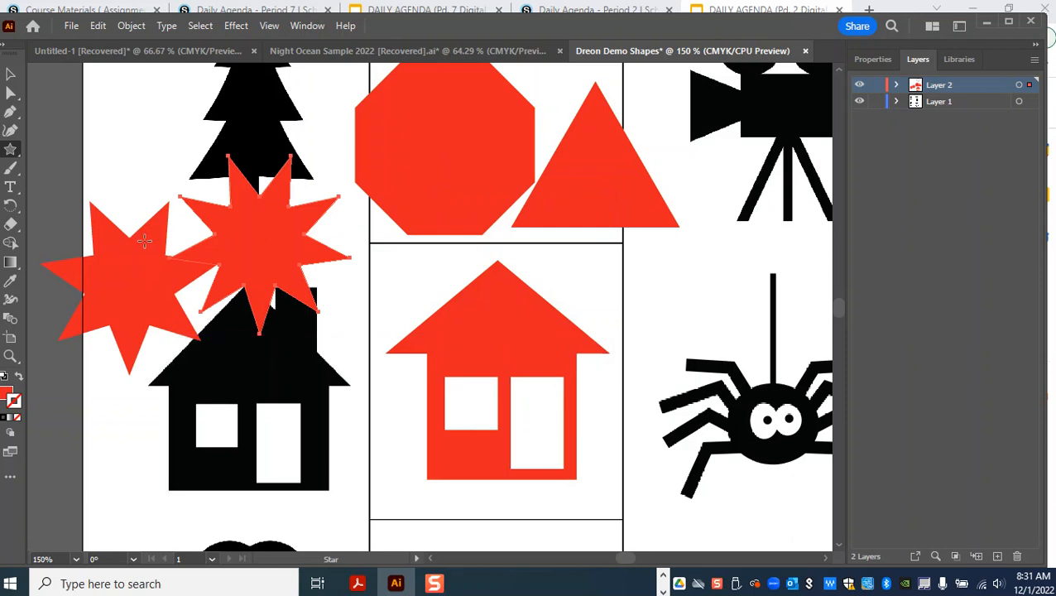
pyautogui.click(11, 75)
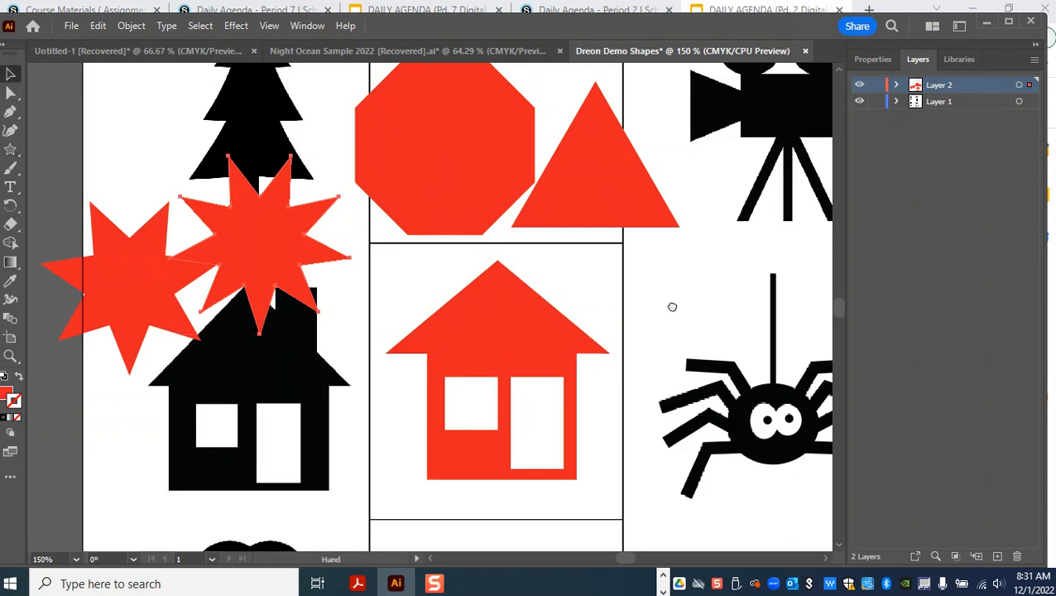
# Step: Examine the template's remaining silhouettes, including the car, movie camera, spider, cloud and bat, for the basic shapes that build them
pyautogui.moveTo(688, 292); pyautogui.dragTo(637, 403)
pyautogui.hotkey('ctrl', '-')
pyautogui.hotkey('ctrl', '-')
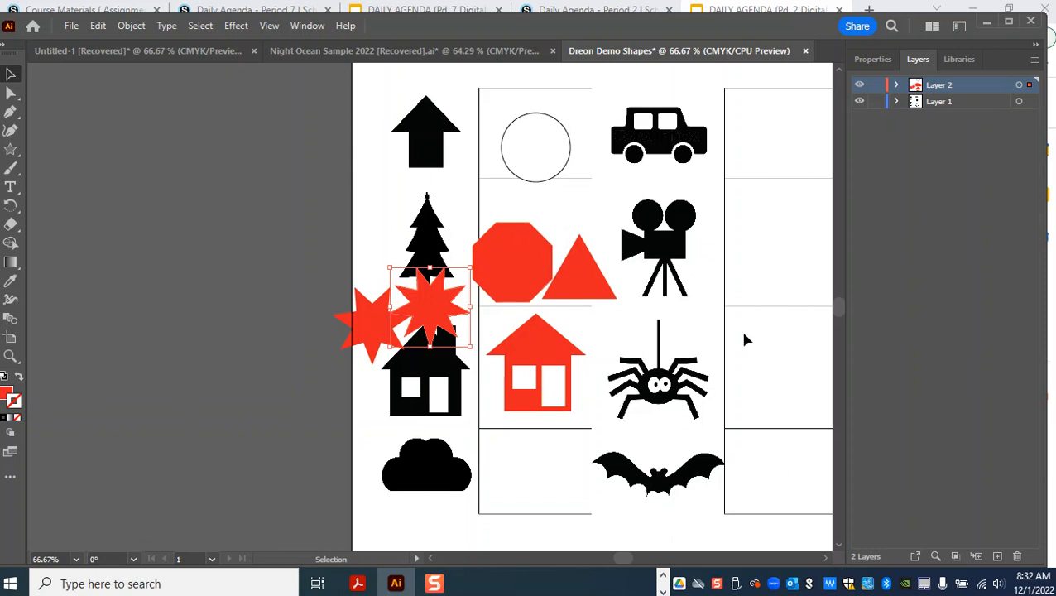
pyautogui.moveTo(570, 469); pyautogui.dragTo(597, 335)
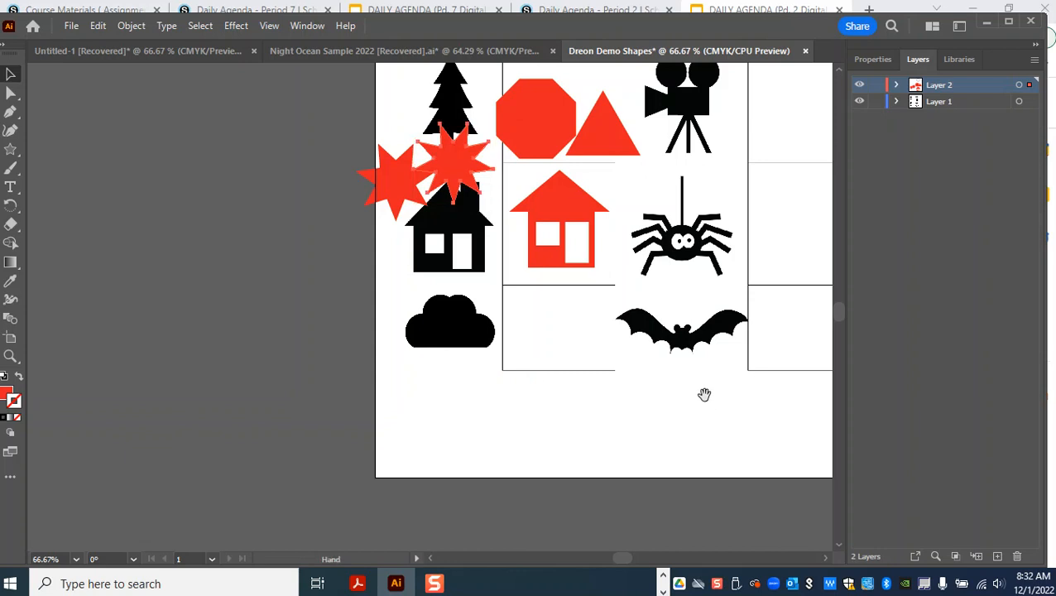
pyautogui.moveTo(703, 396); pyautogui.dragTo(528, 479)
pyautogui.moveTo(635, 273); pyautogui.dragTo(624, 327)
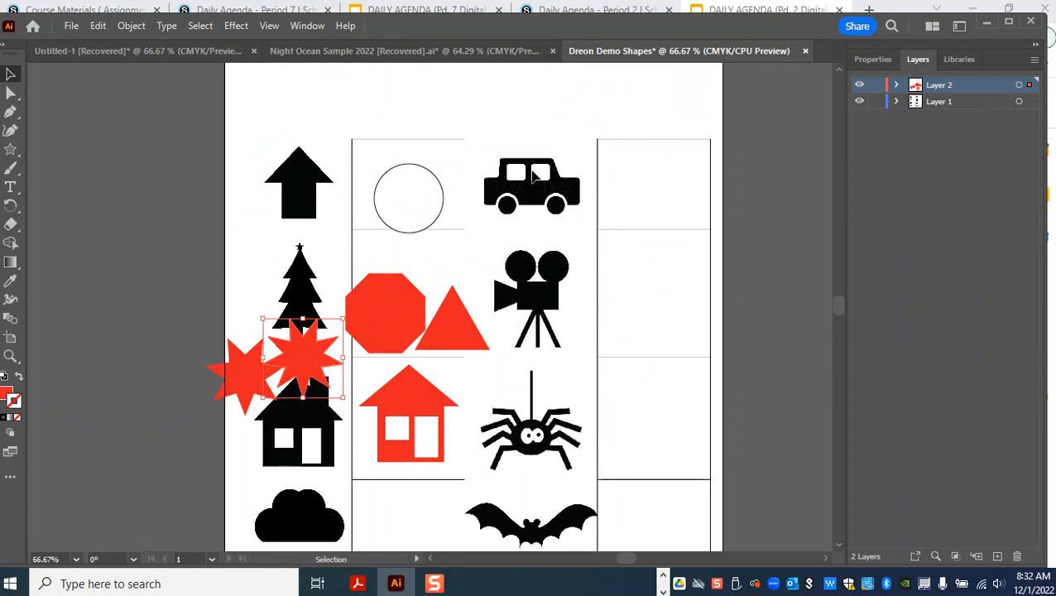
pyautogui.hotkey('ctrl', '=')
pyautogui.hotkey('ctrl', '=')
pyautogui.hotkey('ctrl', '=')
pyautogui.press('space')
pyautogui.moveTo(734, 163); pyautogui.dragTo(363, 476)
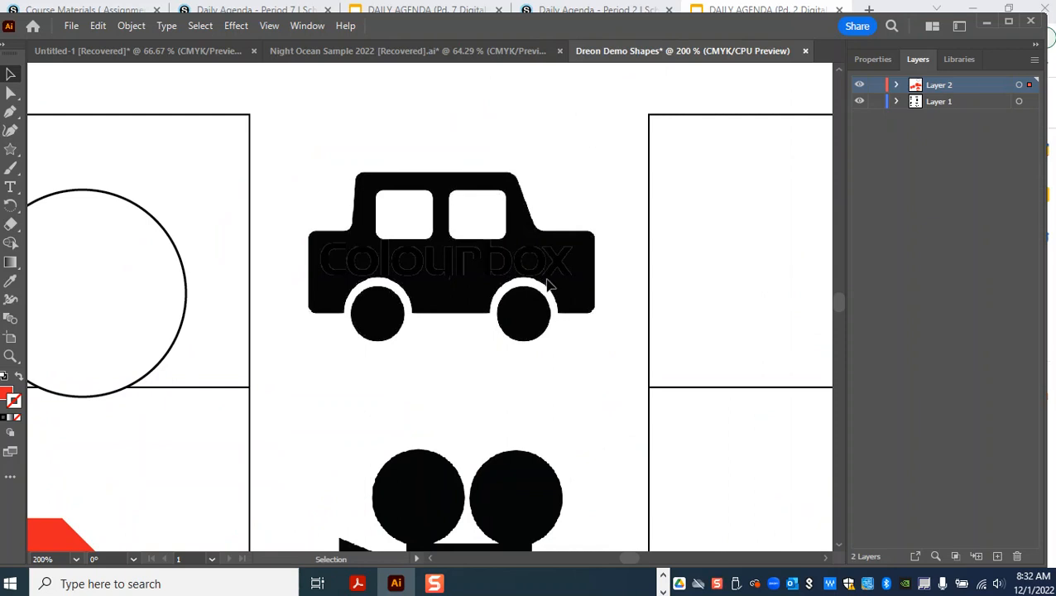
pyautogui.press('space')
pyautogui.moveTo(583, 427); pyautogui.dragTo(754, 271)
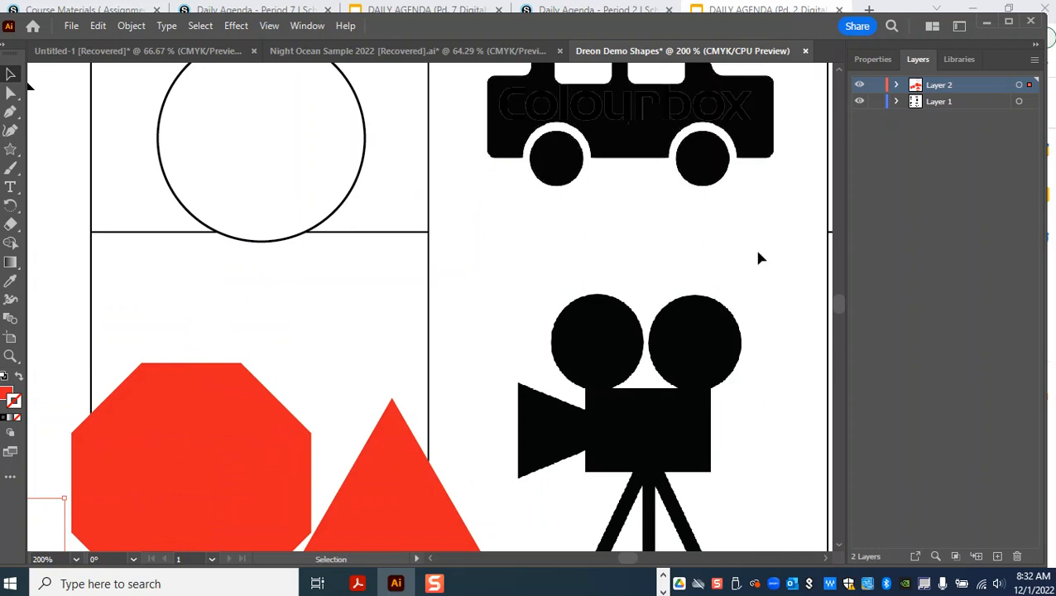
pyautogui.hotkey('ctrl', '-')
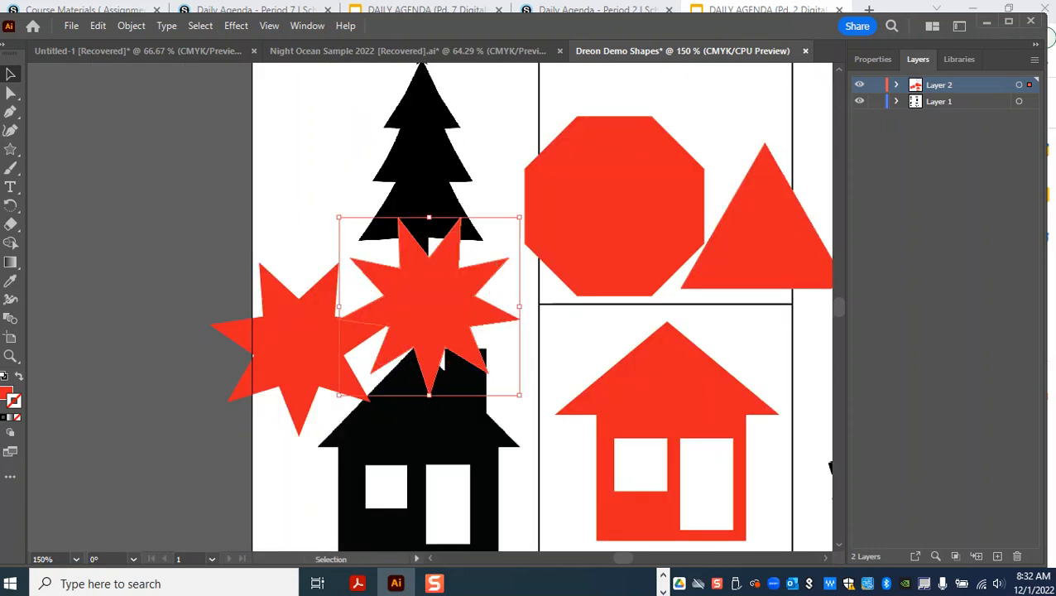